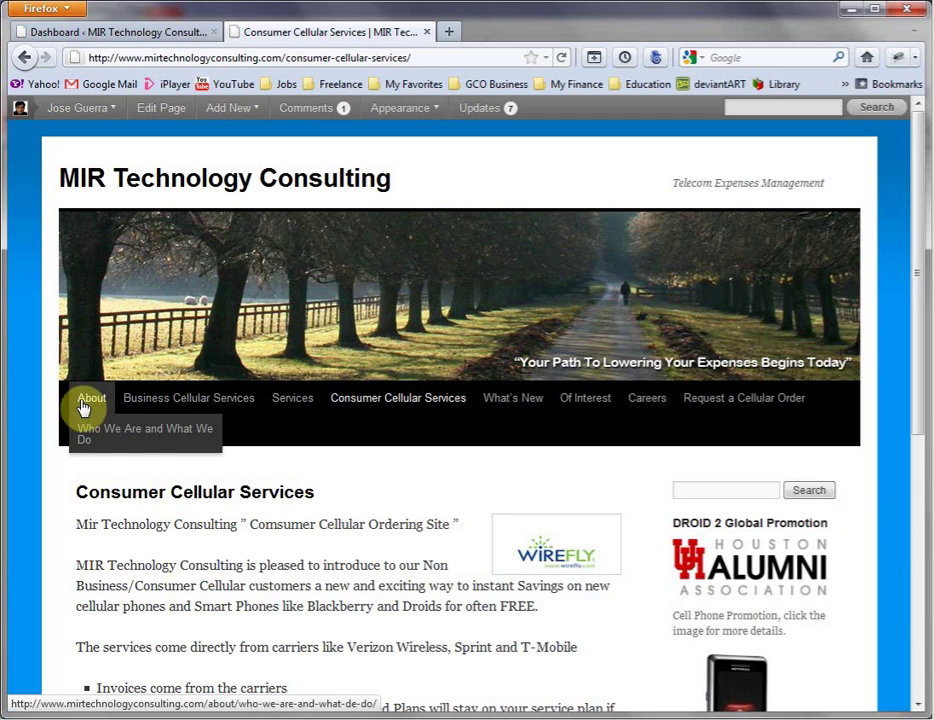
# Go to Appearance > Menus to show the menu with About, Business Cellular Services and Services.
pyautogui.moveTo(140, 401)
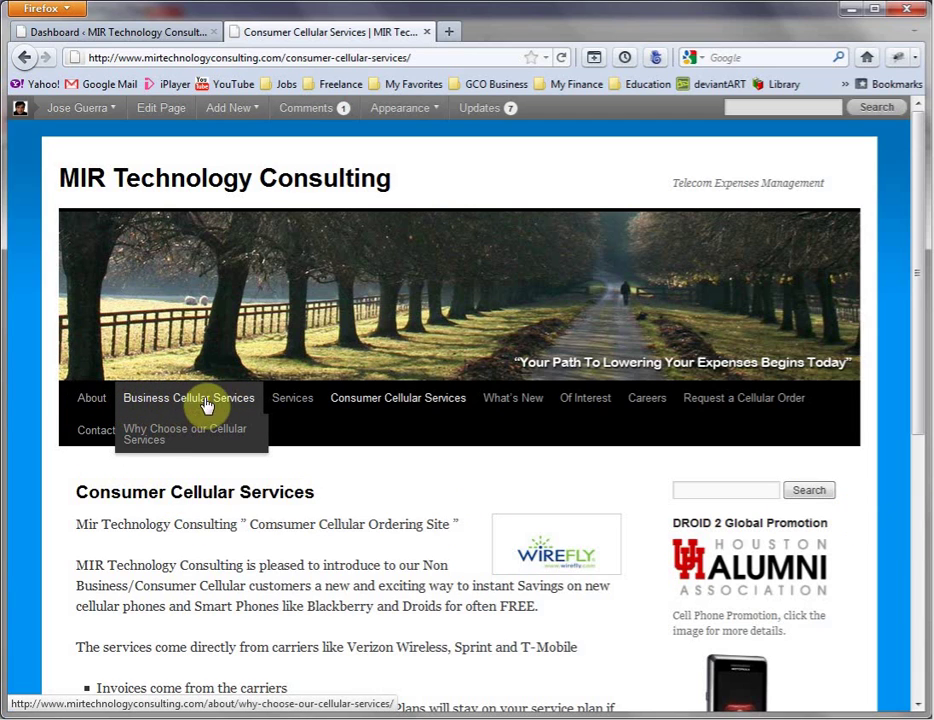
pyautogui.moveTo(286, 402)
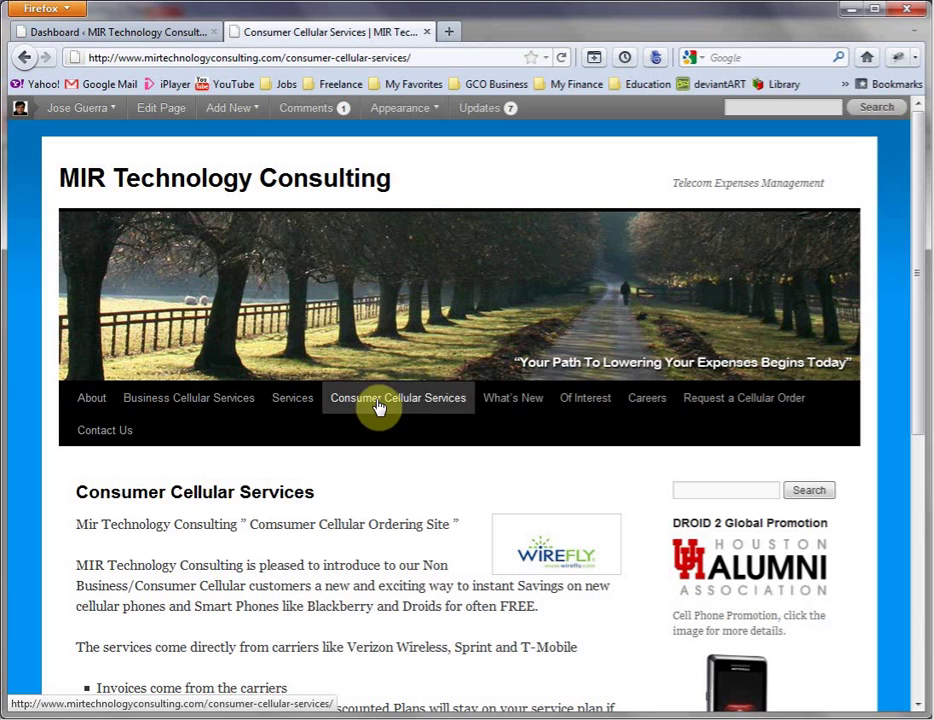
pyautogui.moveTo(596, 404)
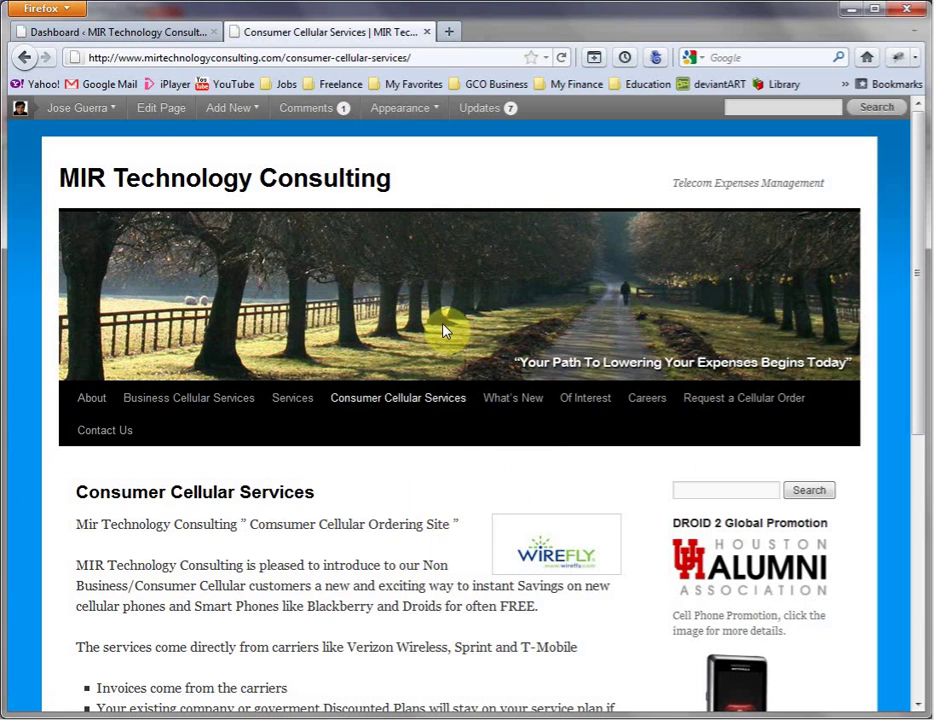
pyautogui.click(129, 33)
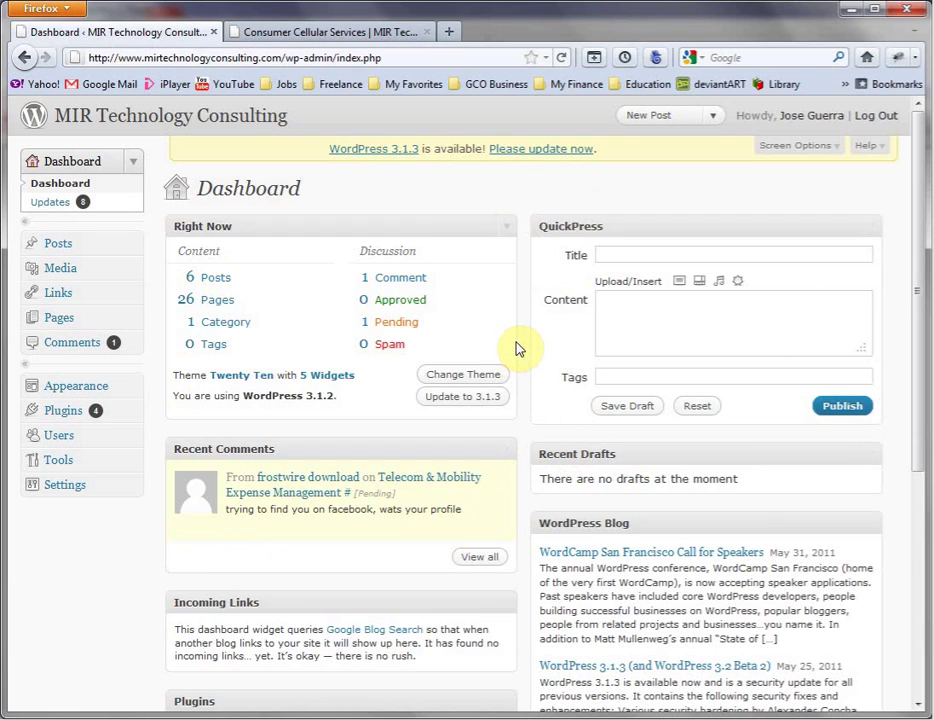
pyautogui.click(73, 386)
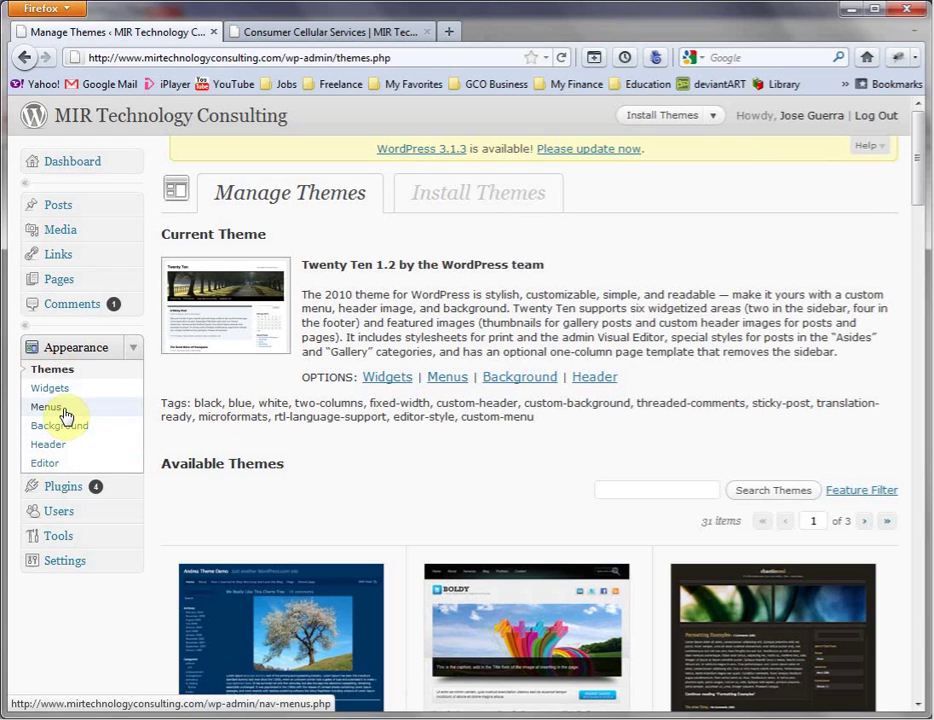
pyautogui.click(65, 415)
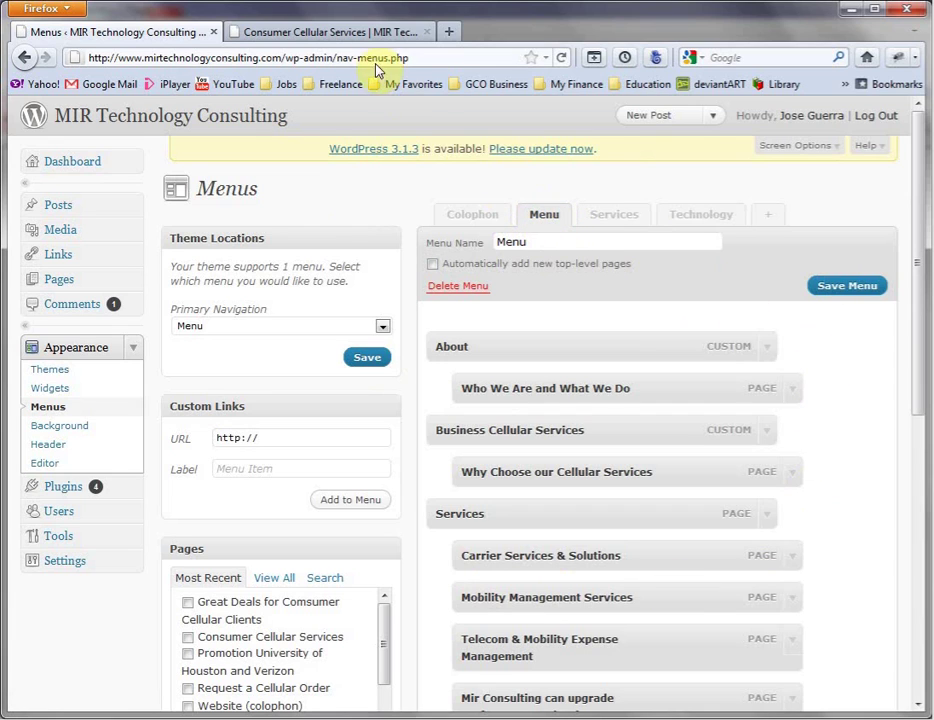
pyautogui.click(362, 34)
pyautogui.moveTo(183, 403)
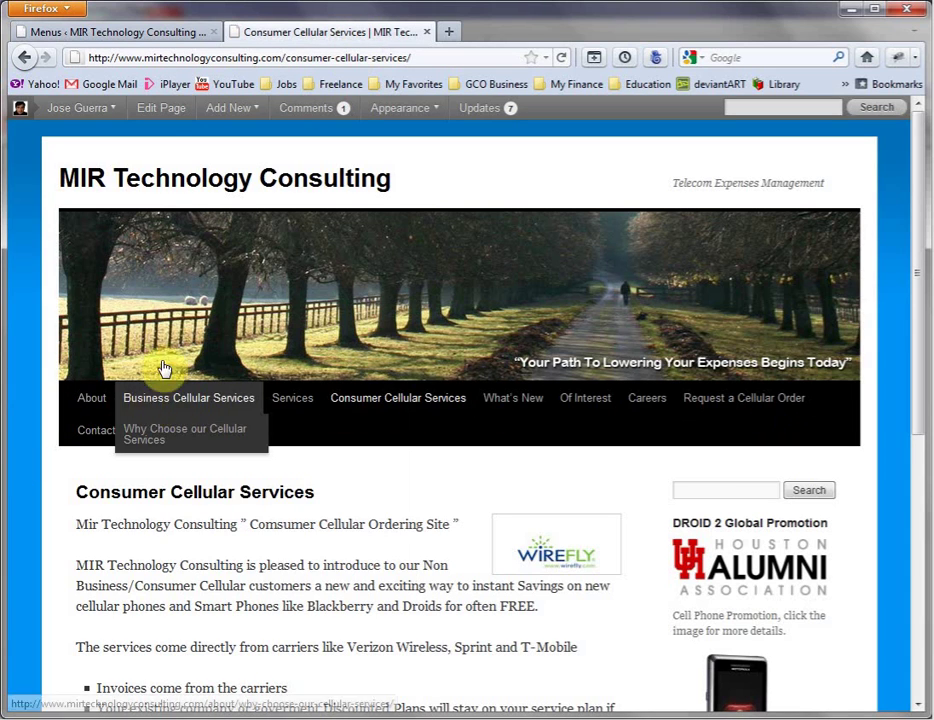
pyautogui.click(133, 33)
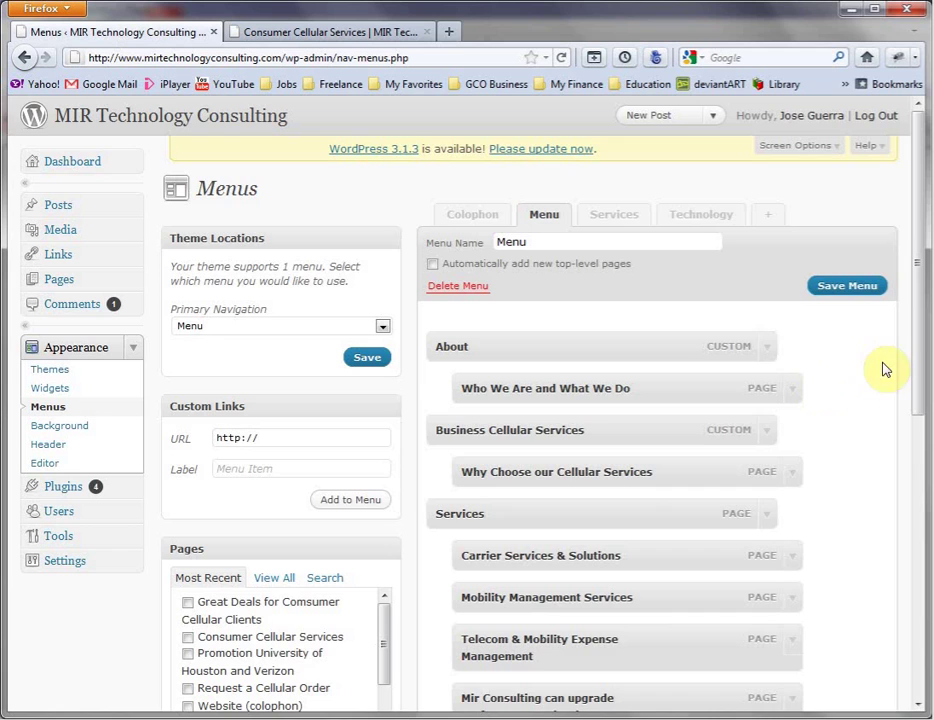
pyautogui.moveTo(919, 323); pyautogui.dragTo(916, 401)
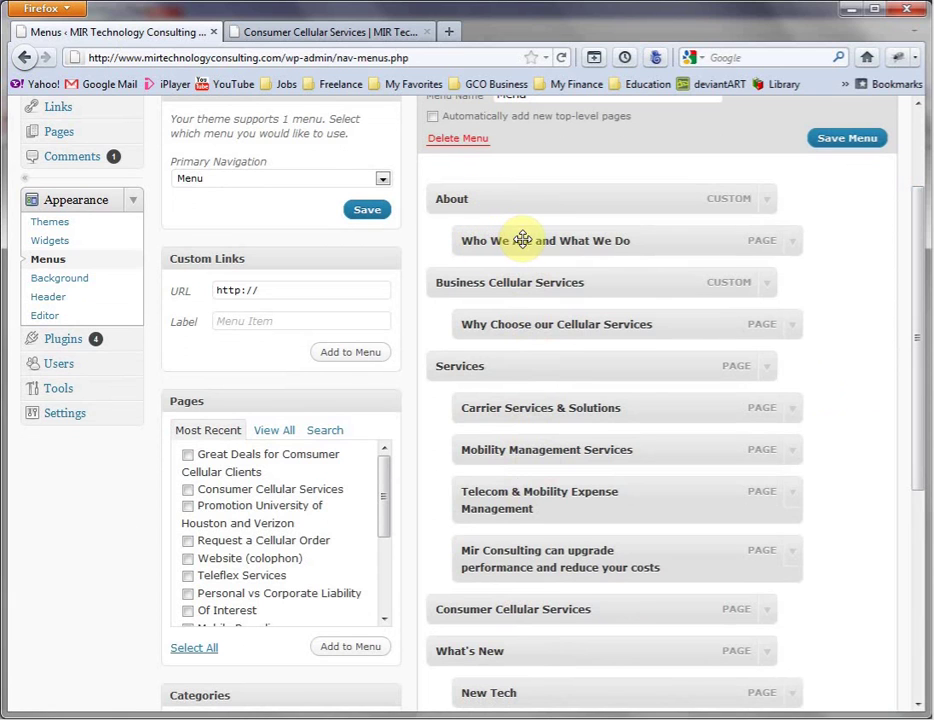
pyautogui.click(345, 30)
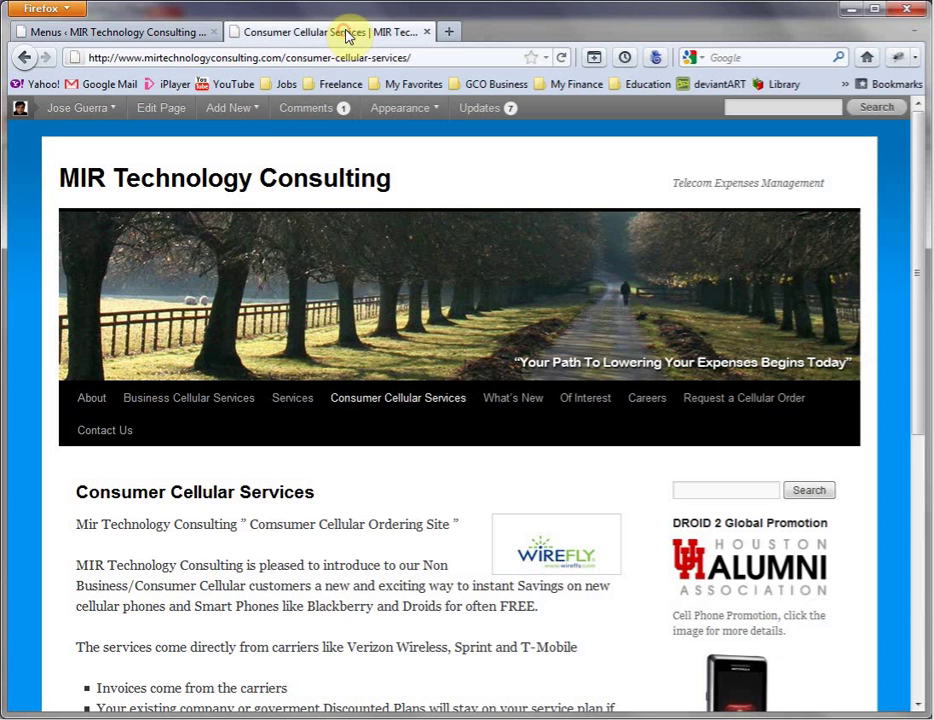
pyautogui.moveTo(108, 396)
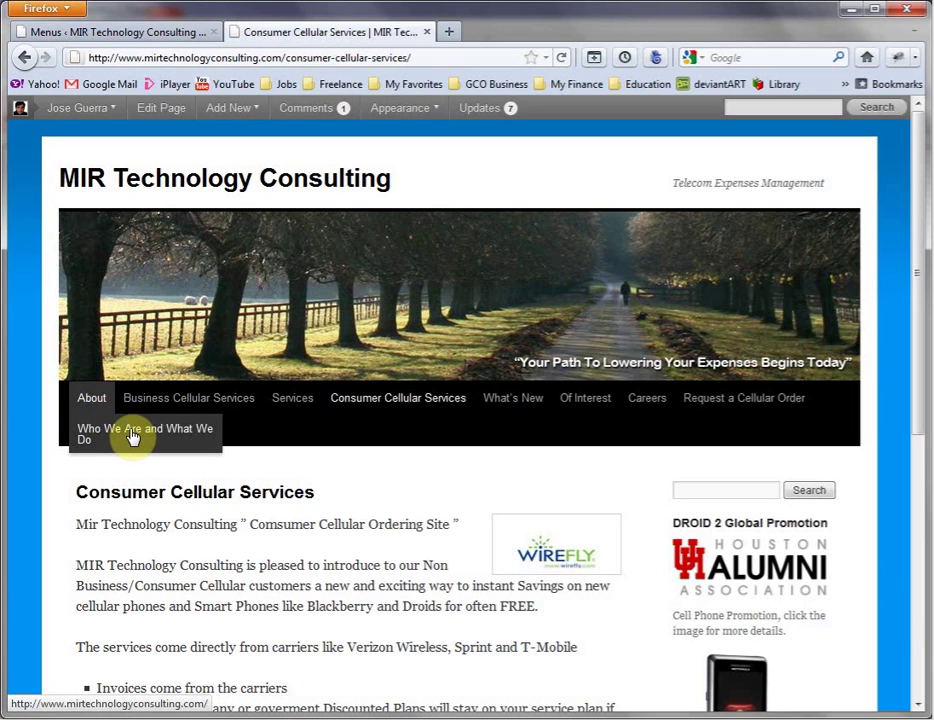
pyautogui.click(167, 35)
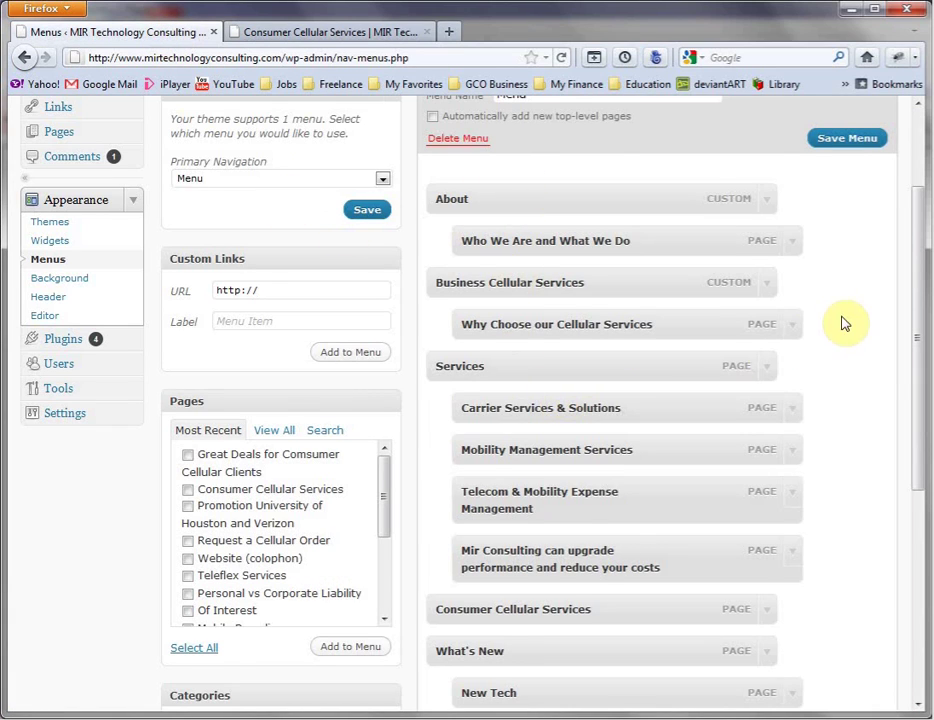
pyautogui.scroll(-2, 850, 320)
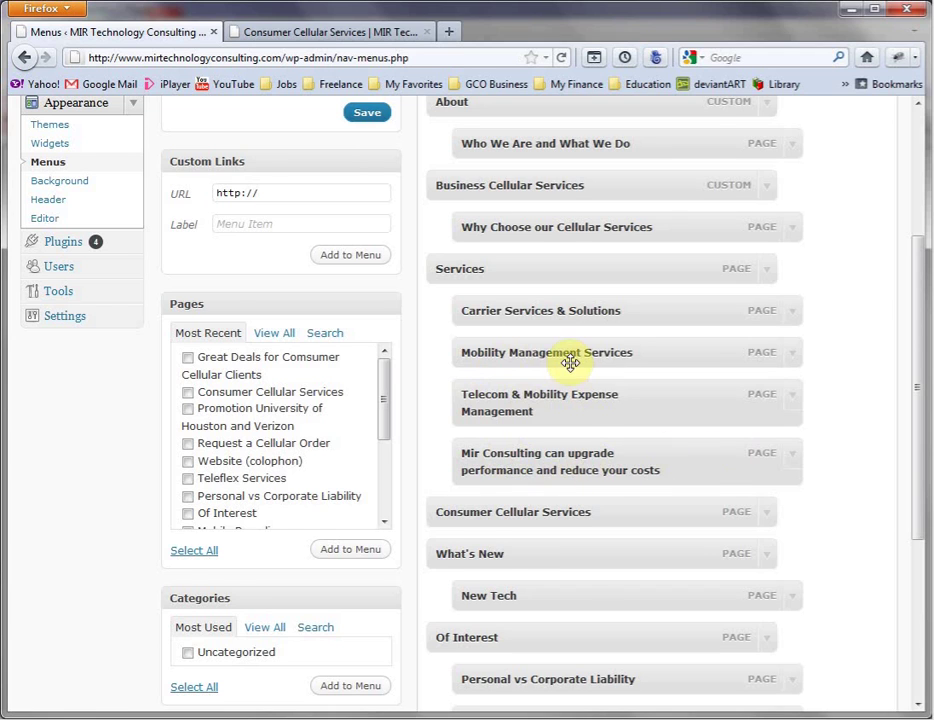
# Move the Mir Consulting page item below About's sub-item and outdent it to top level.
pyautogui.scroll(2, 565, 360)
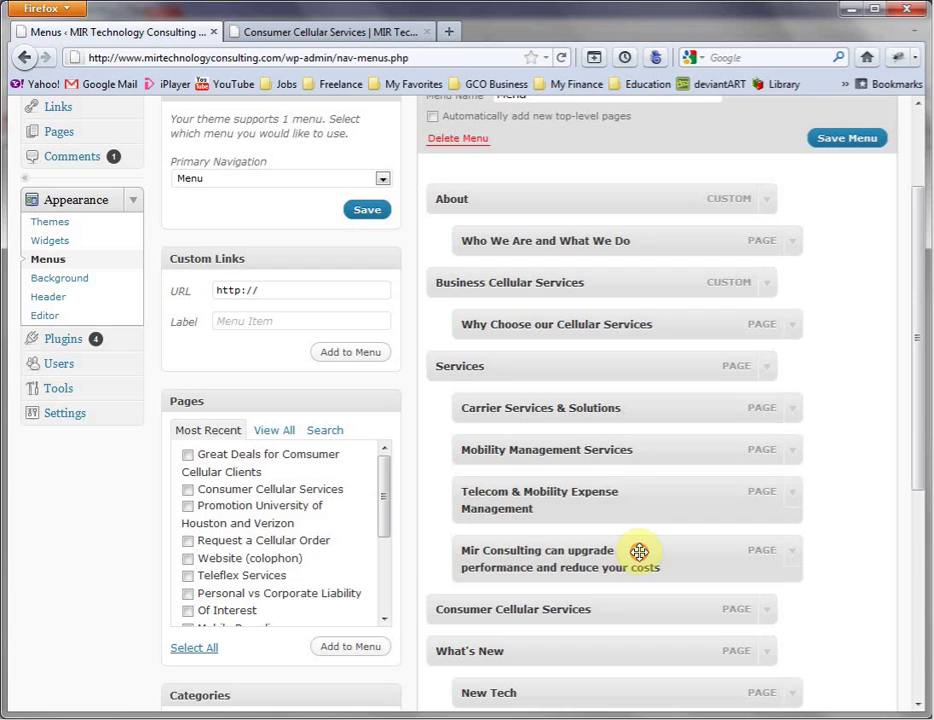
pyautogui.moveTo(615, 550); pyautogui.dragTo(609, 281)
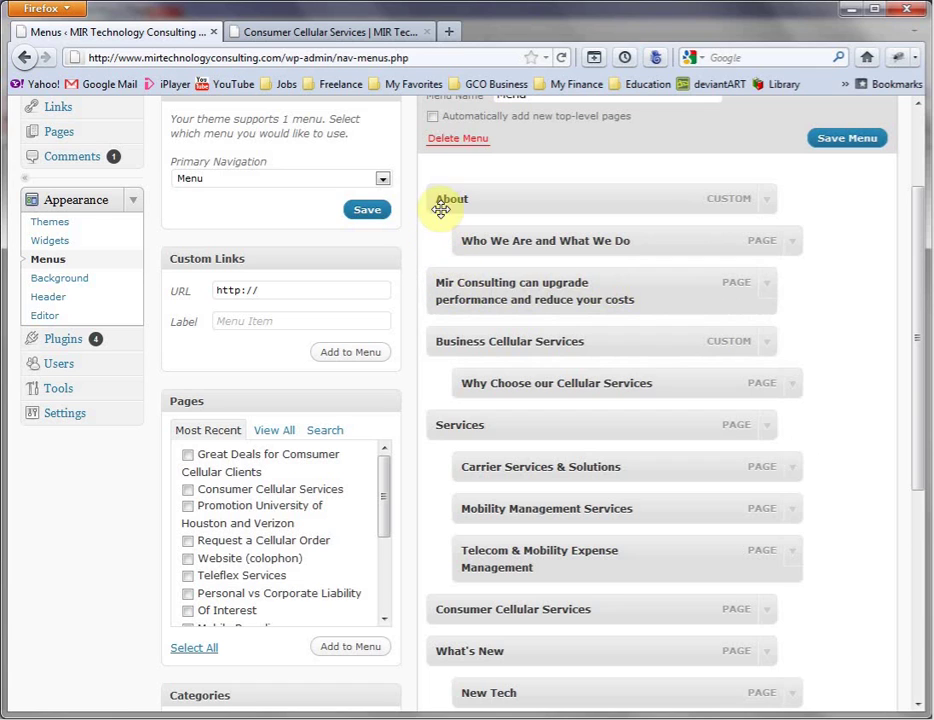
pyautogui.moveTo(453, 288); pyautogui.dragTo(475, 294)
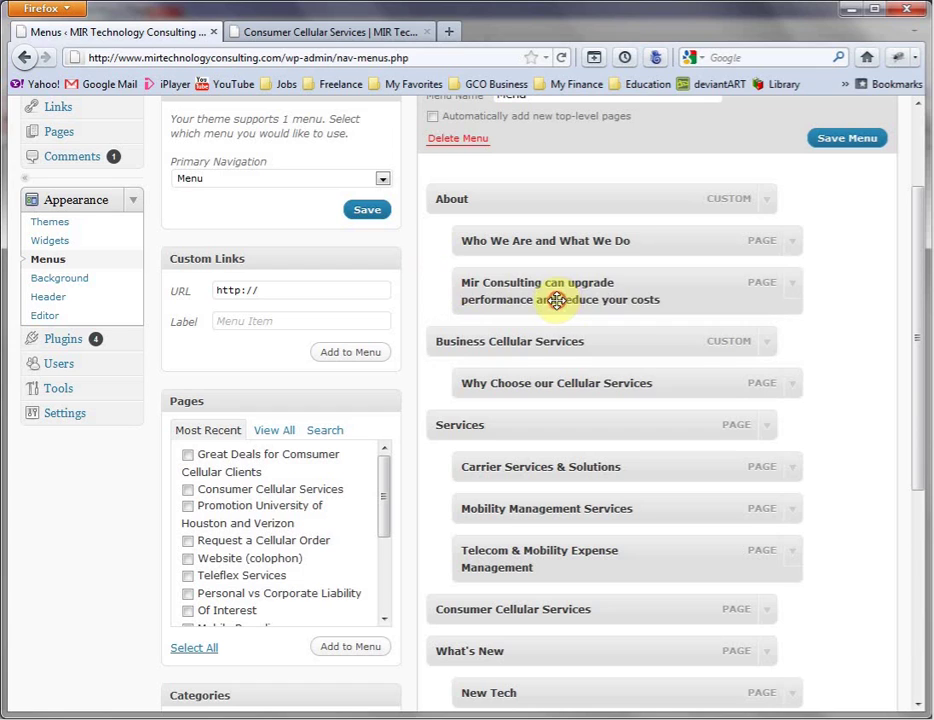
pyautogui.moveTo(557, 300); pyautogui.dragTo(426, 278)
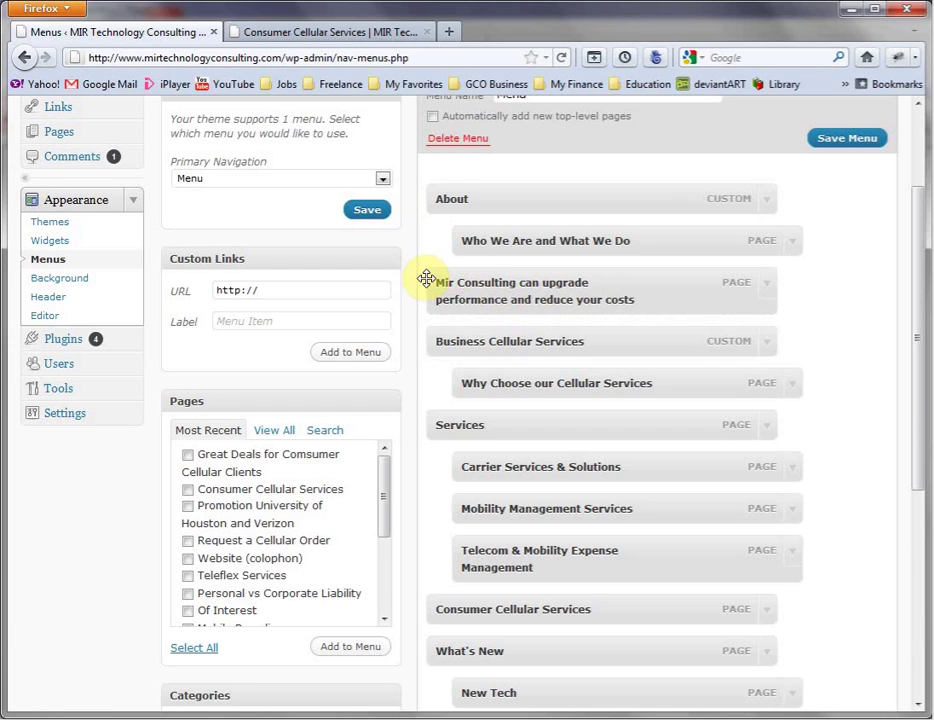
# Save the menu and reload the live site to see Mir Consulting after About.
pyautogui.click(848, 140)
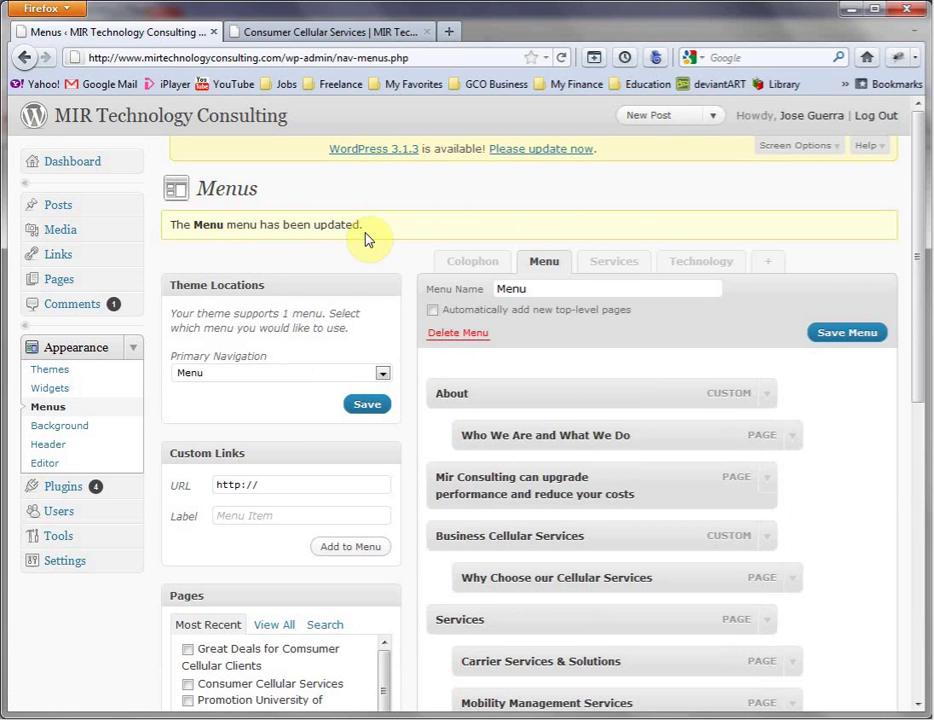
pyautogui.click(390, 33)
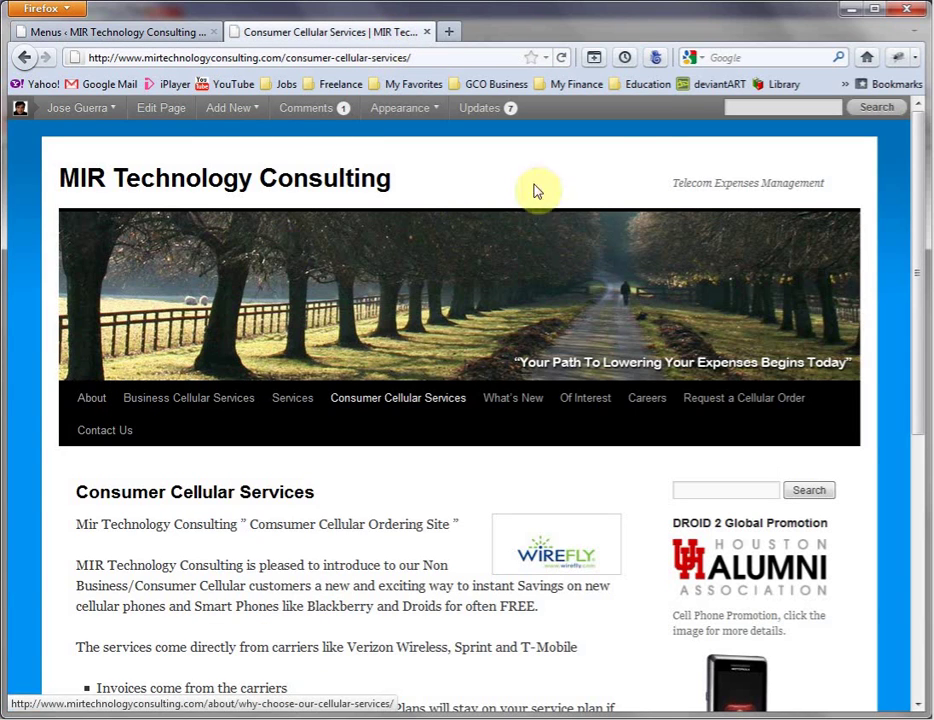
pyautogui.click(564, 59)
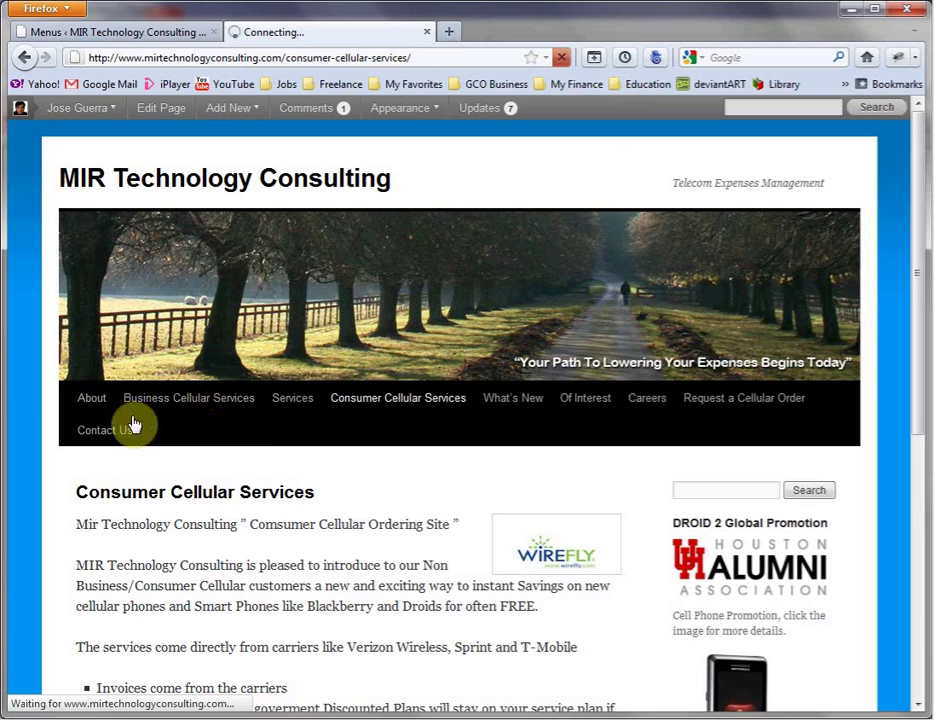
pyautogui.moveTo(106, 417)
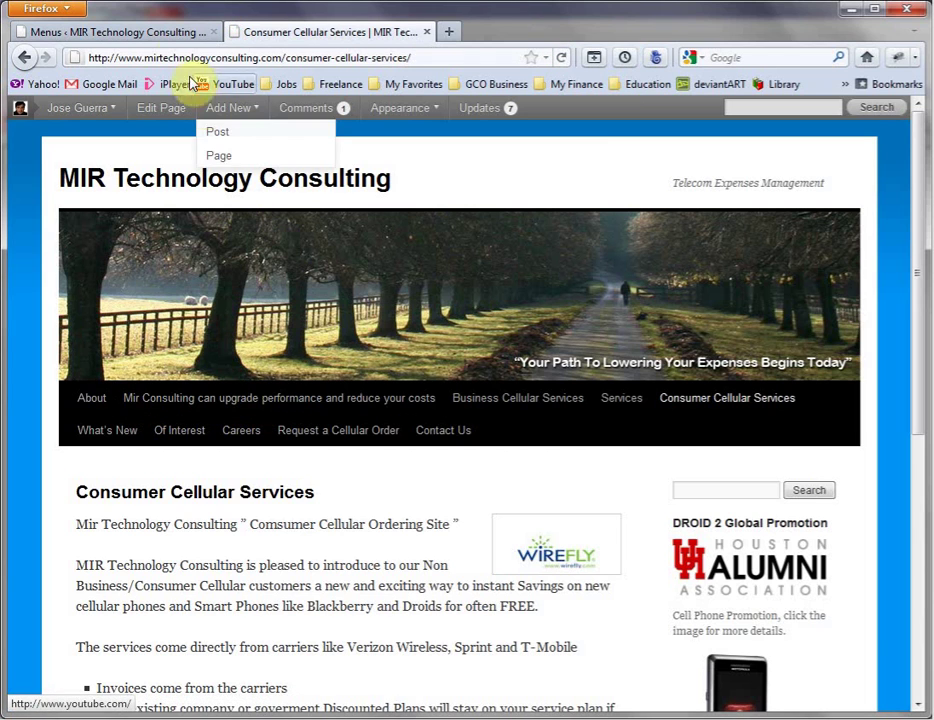
# Nest the Mir Consulting item back under About and save the menu.
pyautogui.click(179, 32)
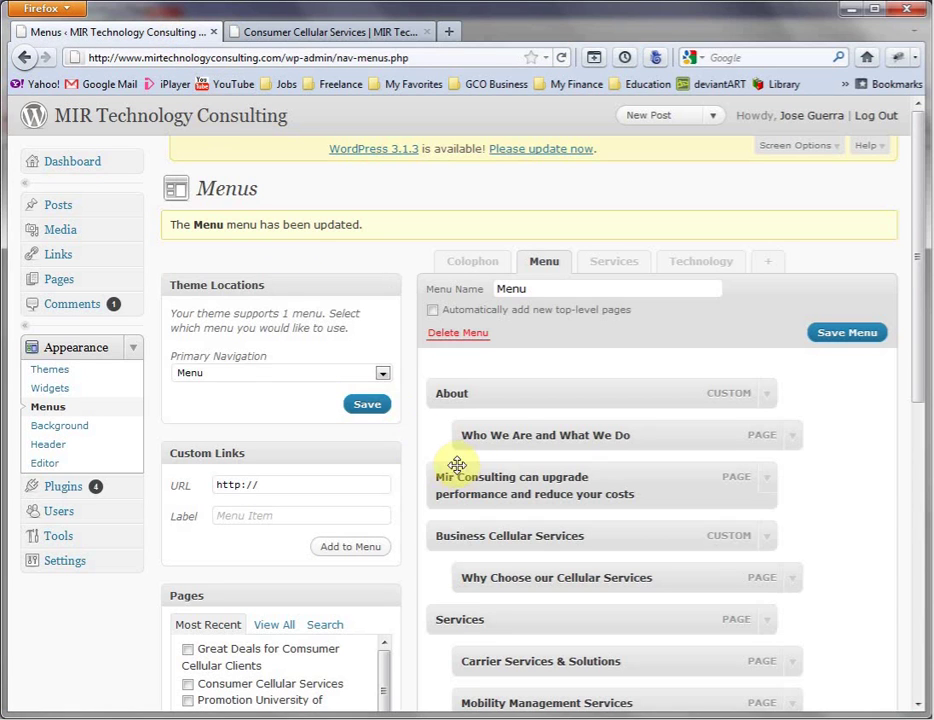
pyautogui.moveTo(450, 470); pyautogui.dragTo(486, 465)
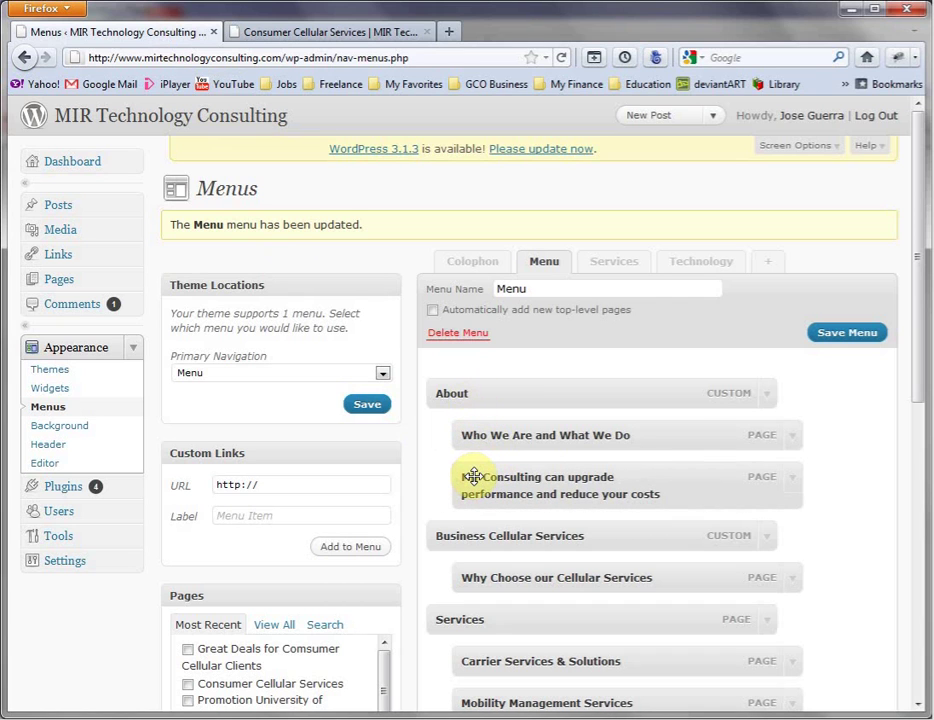
pyautogui.click(344, 31)
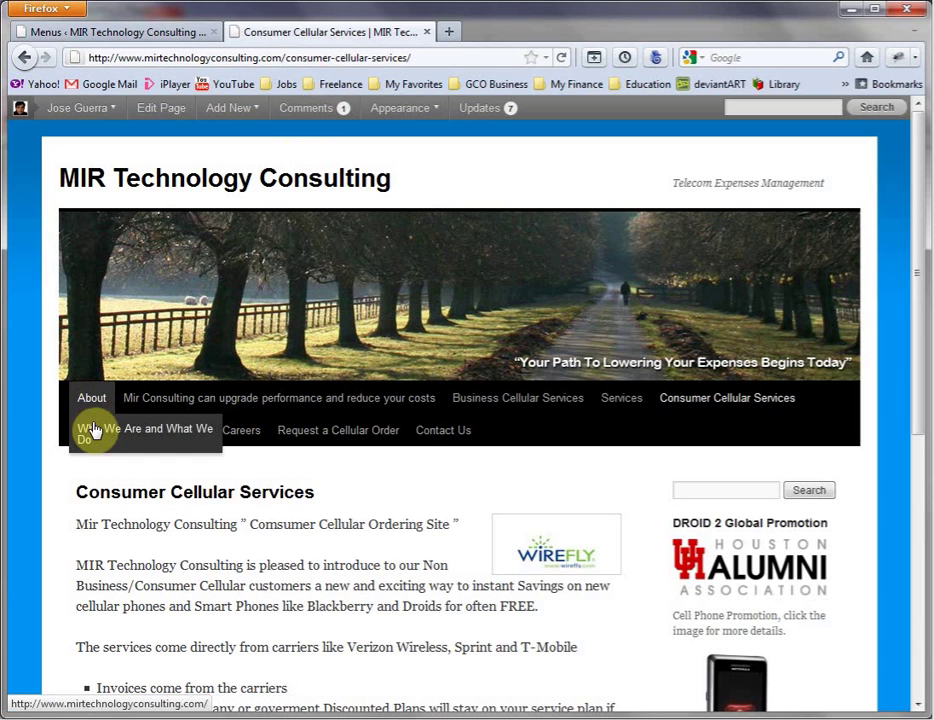
pyautogui.click(166, 36)
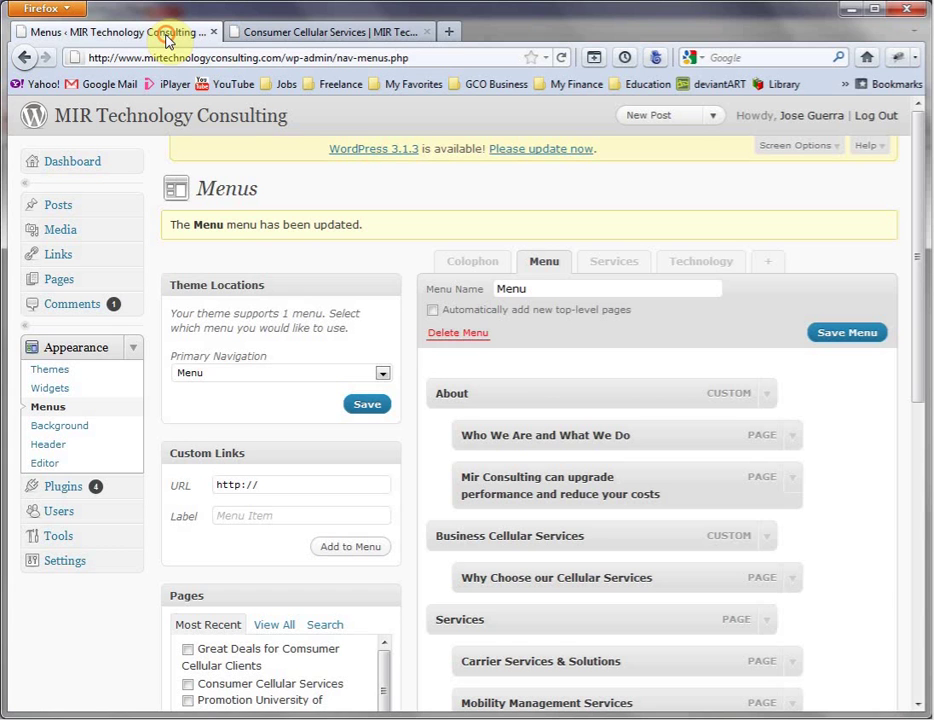
pyautogui.click(835, 334)
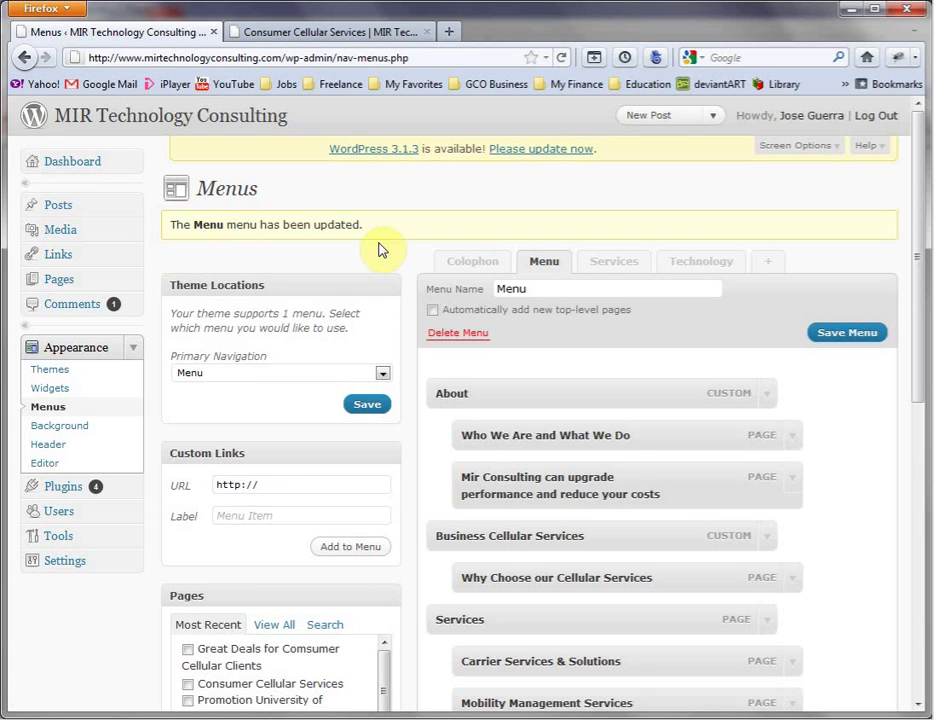
# Reload the live site to confirm Mir Consulting now sits under About.
pyautogui.click(348, 34)
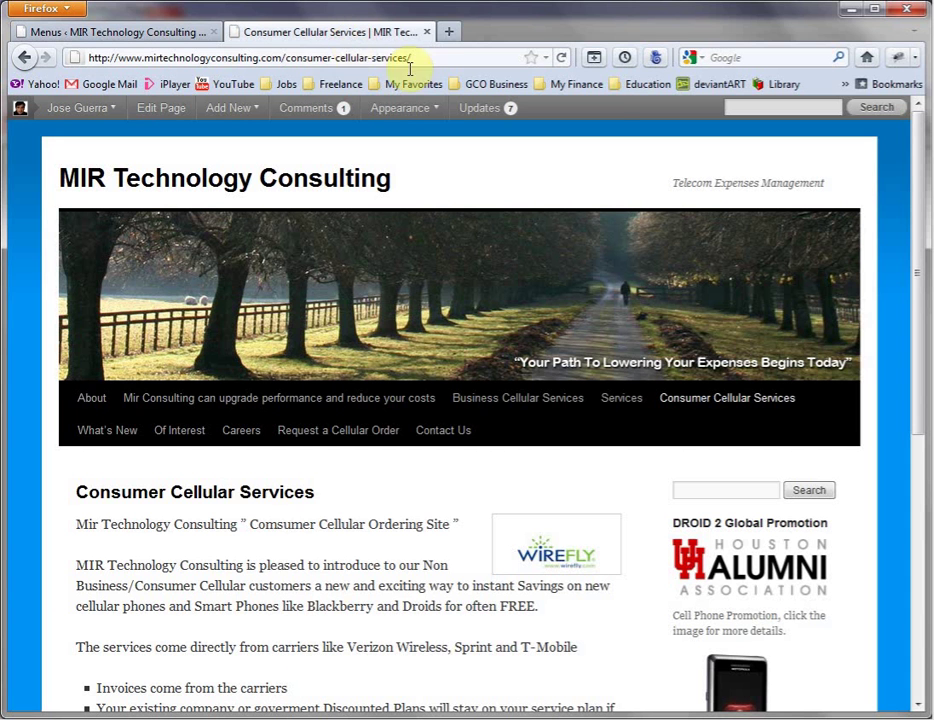
pyautogui.click(565, 57)
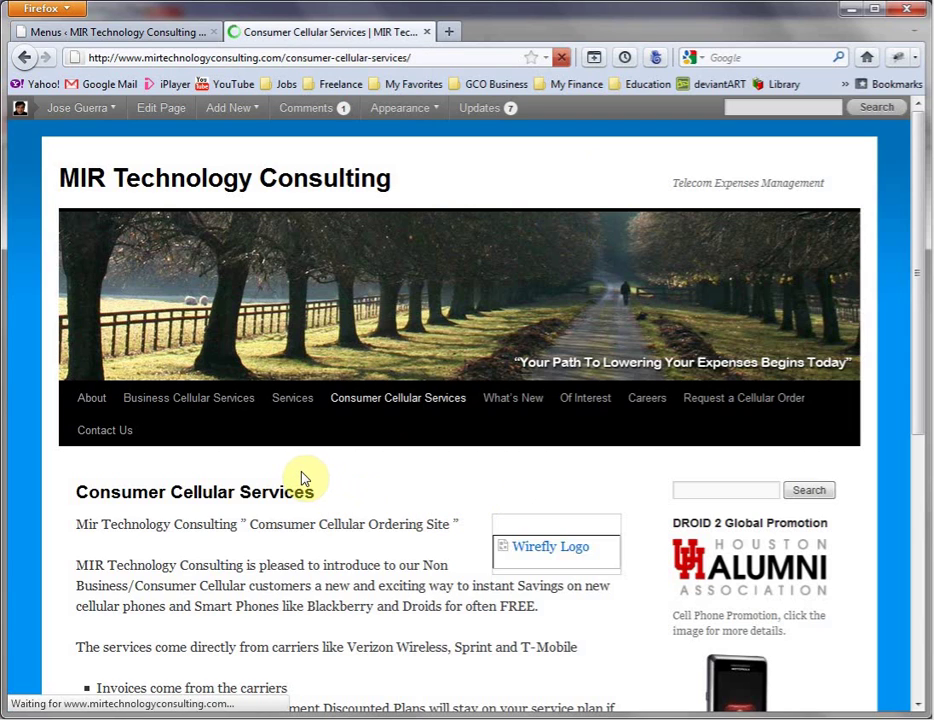
pyautogui.moveTo(97, 403)
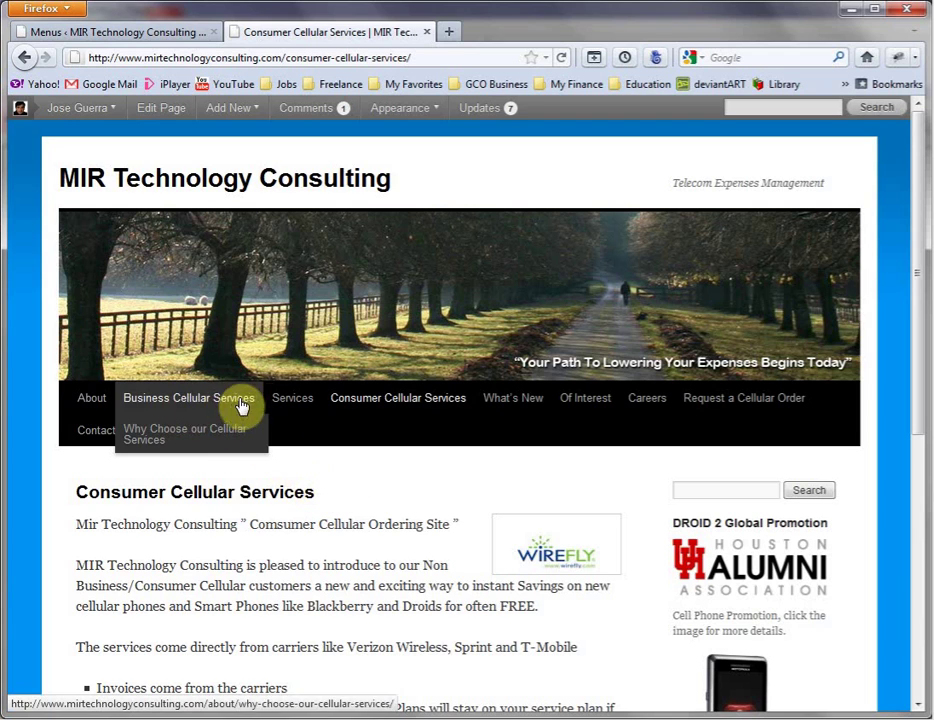
# Change the Services item's navigation label to 'Services 23' and save the menu.
pyautogui.click(145, 35)
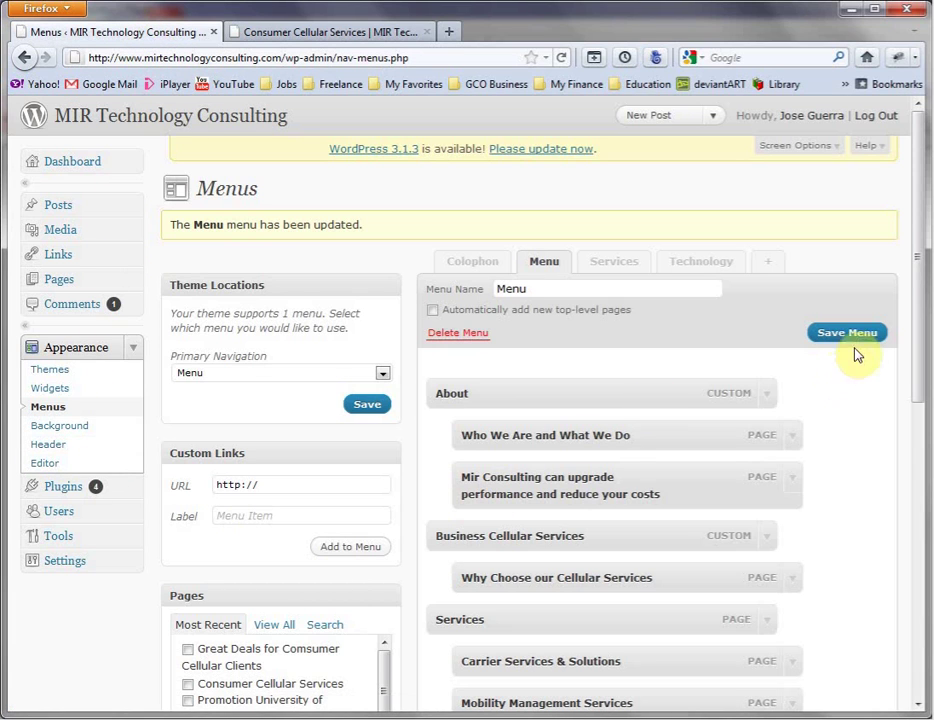
pyautogui.moveTo(923, 209); pyautogui.dragTo(929, 266)
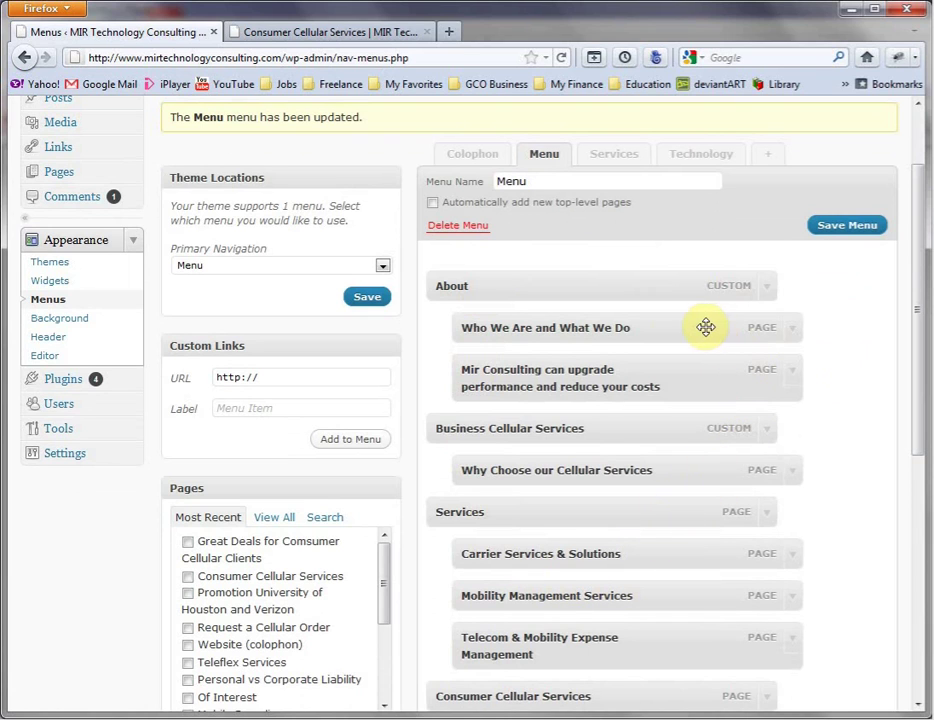
pyautogui.scroll(-3, 840, 375)
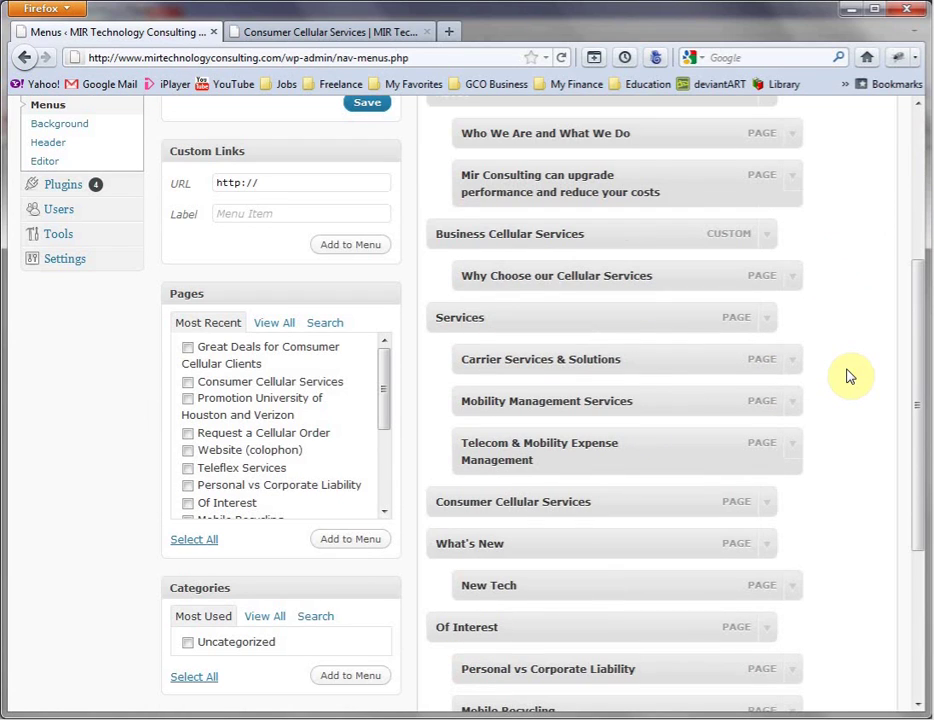
pyautogui.scroll(-2, 547, 385)
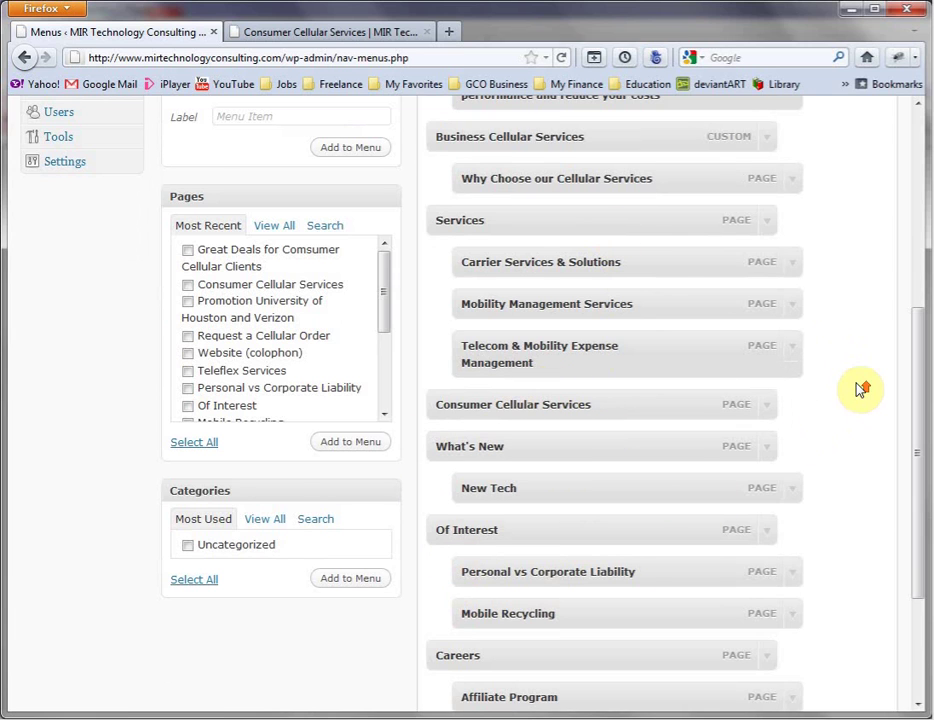
pyautogui.scroll(3, 830, 388)
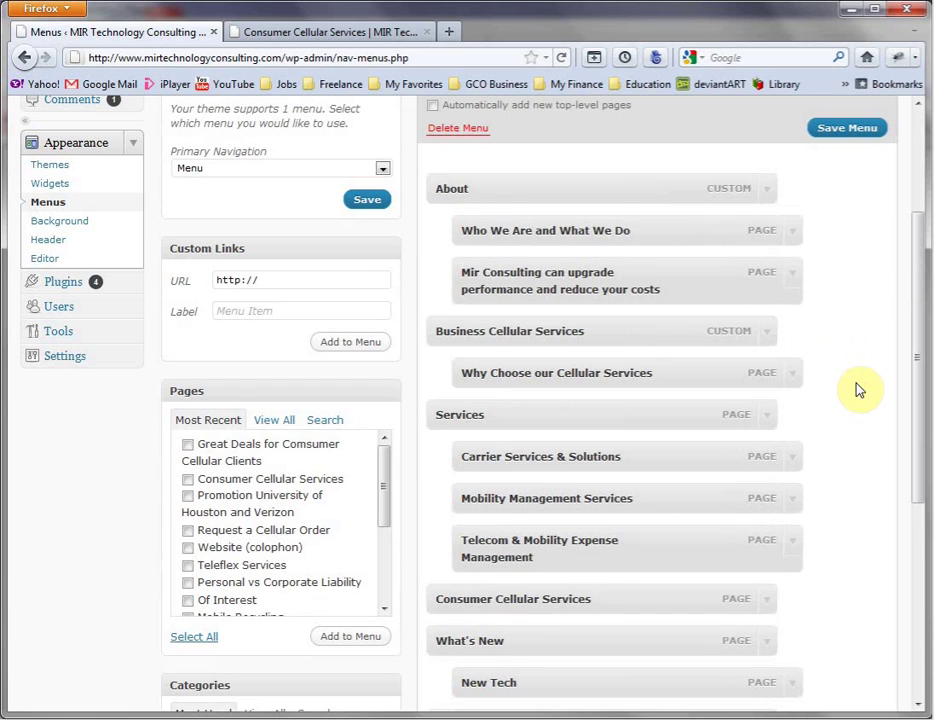
pyautogui.click(766, 414)
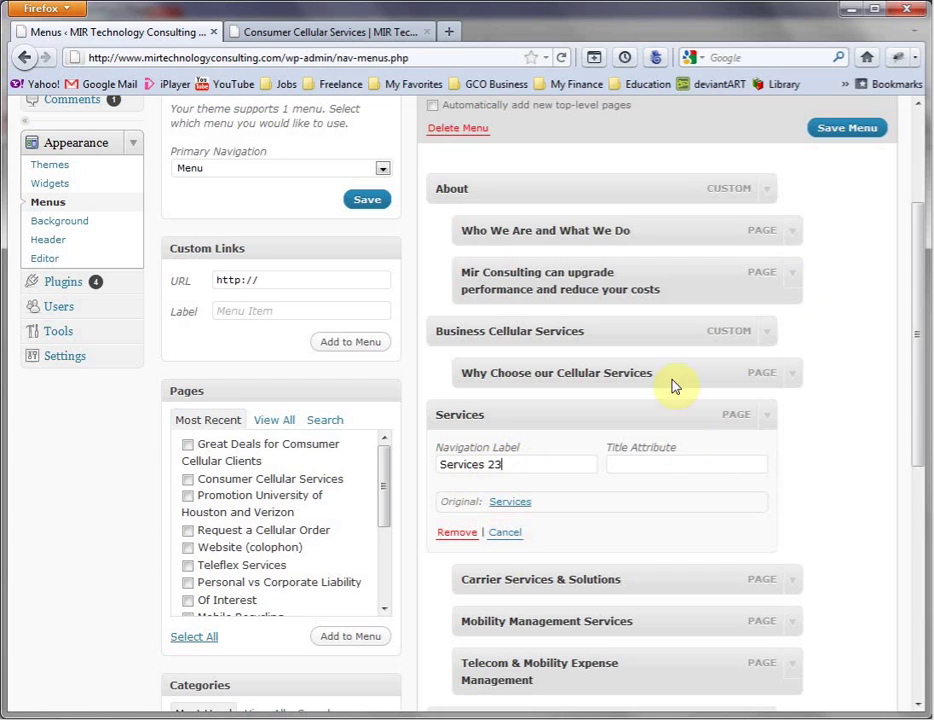
pyautogui.click(862, 138)
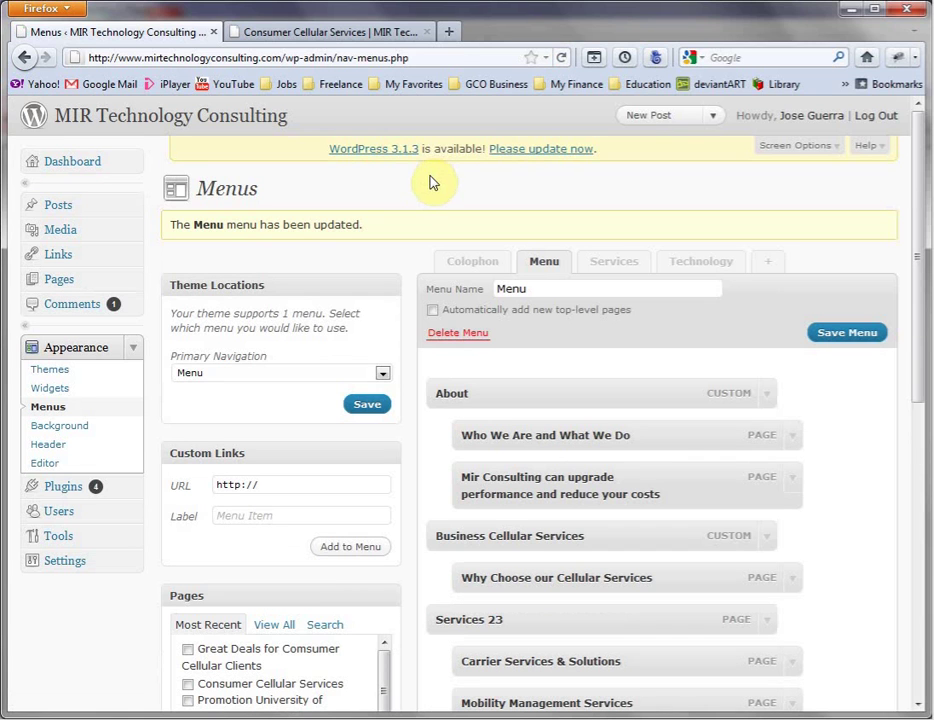
# Reload the live site and check Services 23 still lists its three sub-pages.
pyautogui.click(347, 38)
pyautogui.moveTo(170, 456)
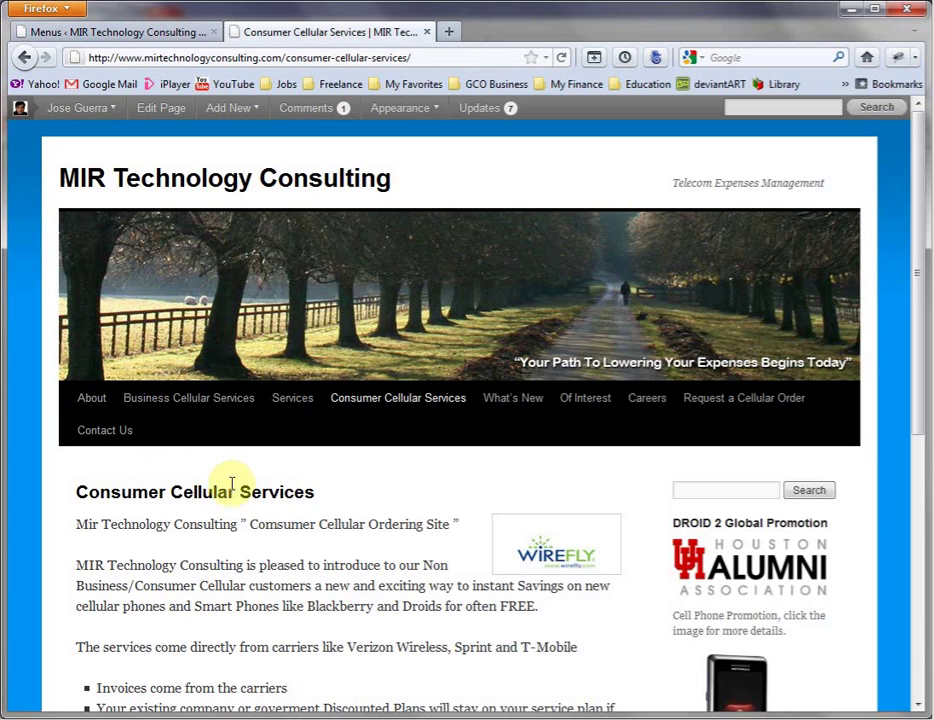
pyautogui.moveTo(303, 414)
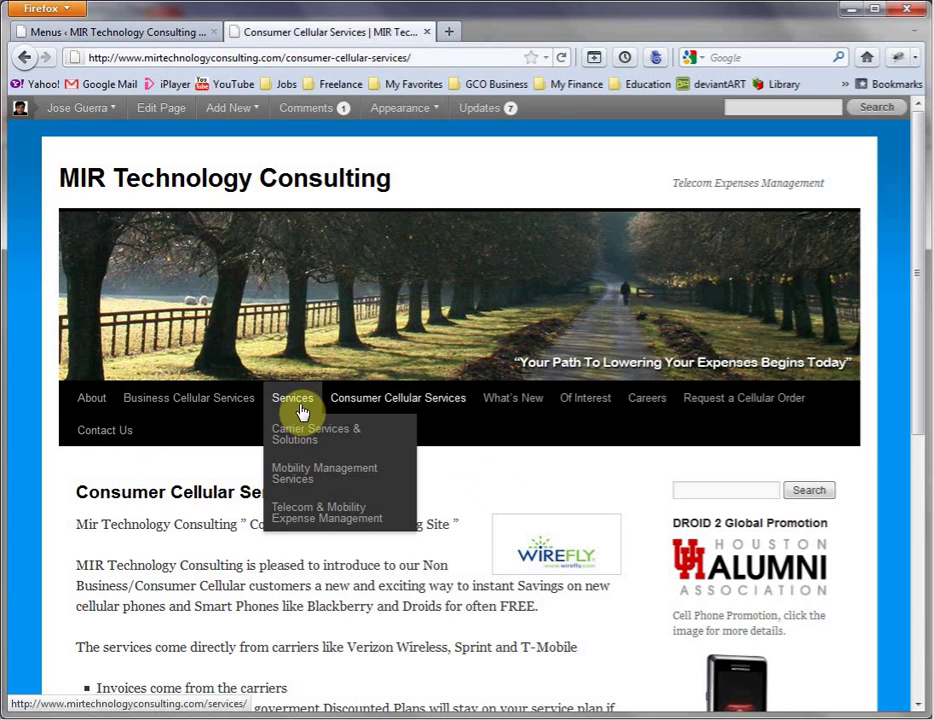
pyautogui.click(562, 58)
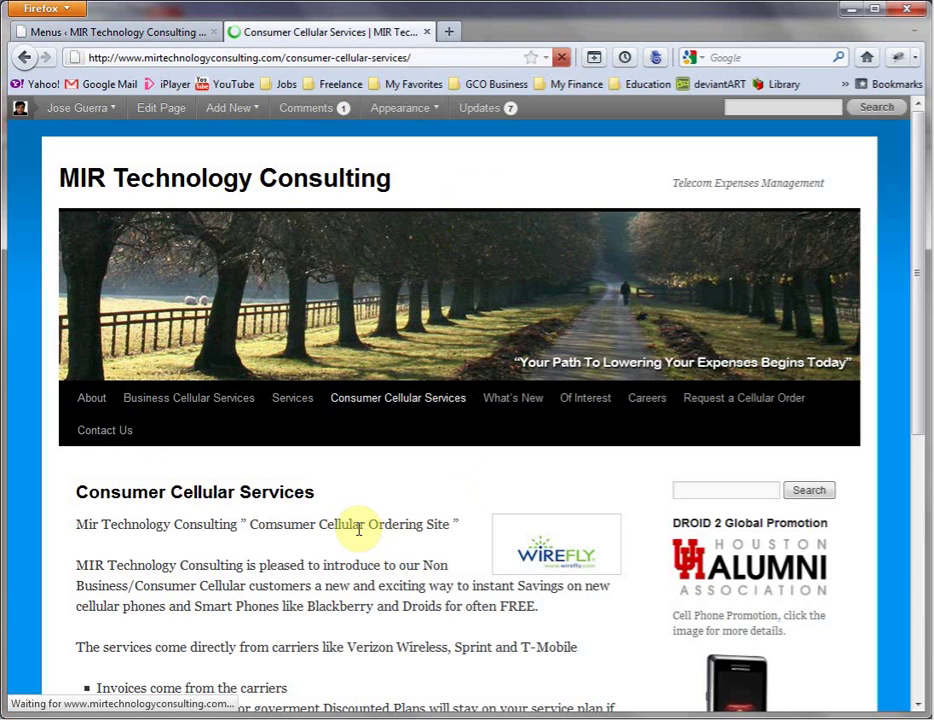
pyautogui.moveTo(309, 410)
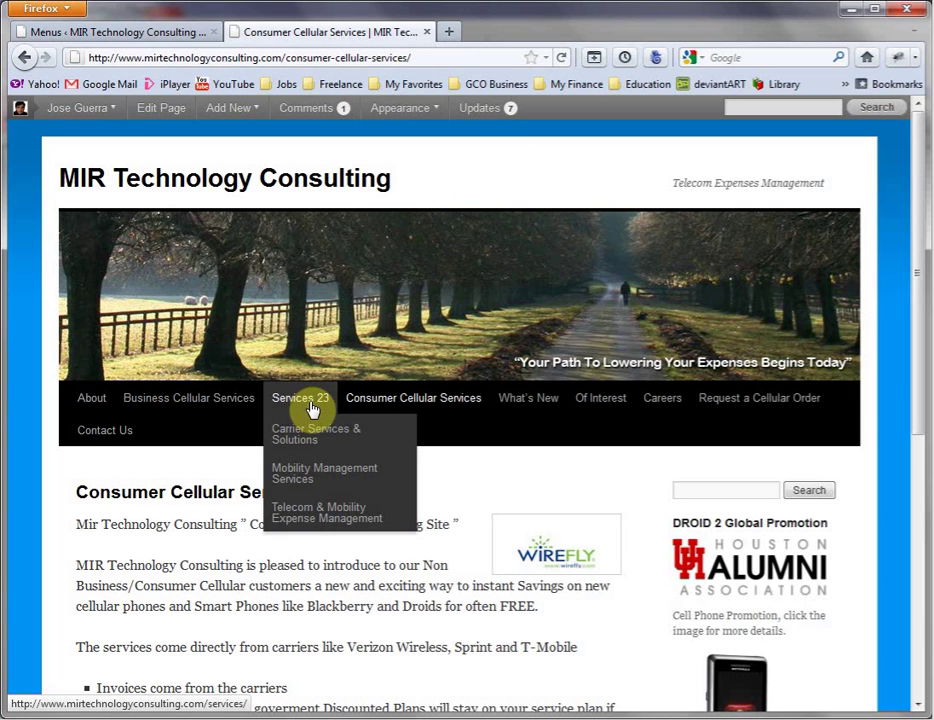
# Set the Services 23 item's navigation label back to 'Services' and save the menu.
pyautogui.click(148, 32)
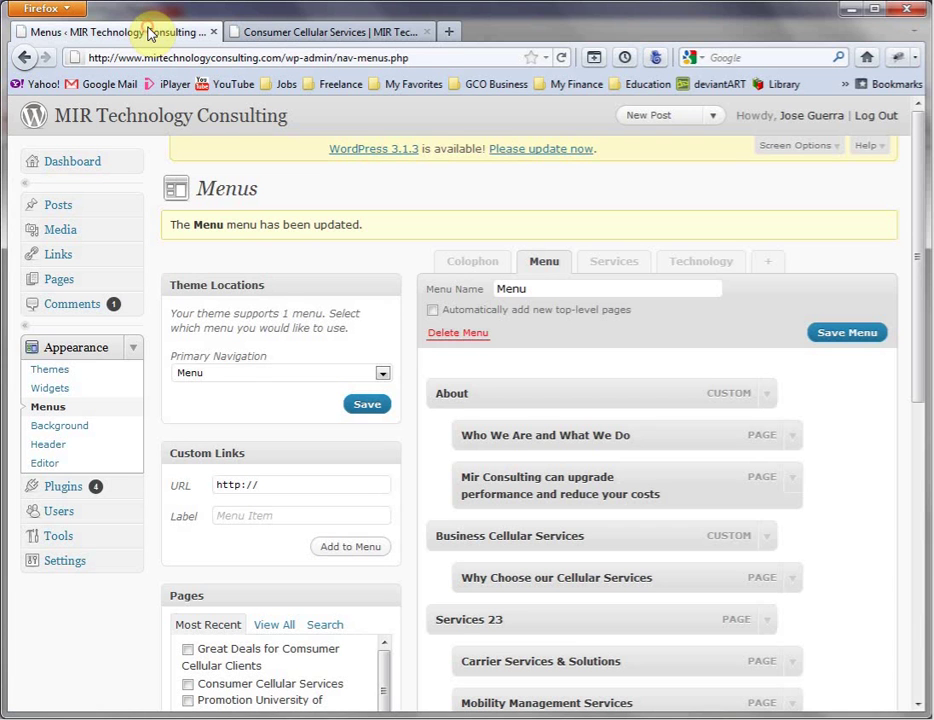
pyautogui.click(765, 619)
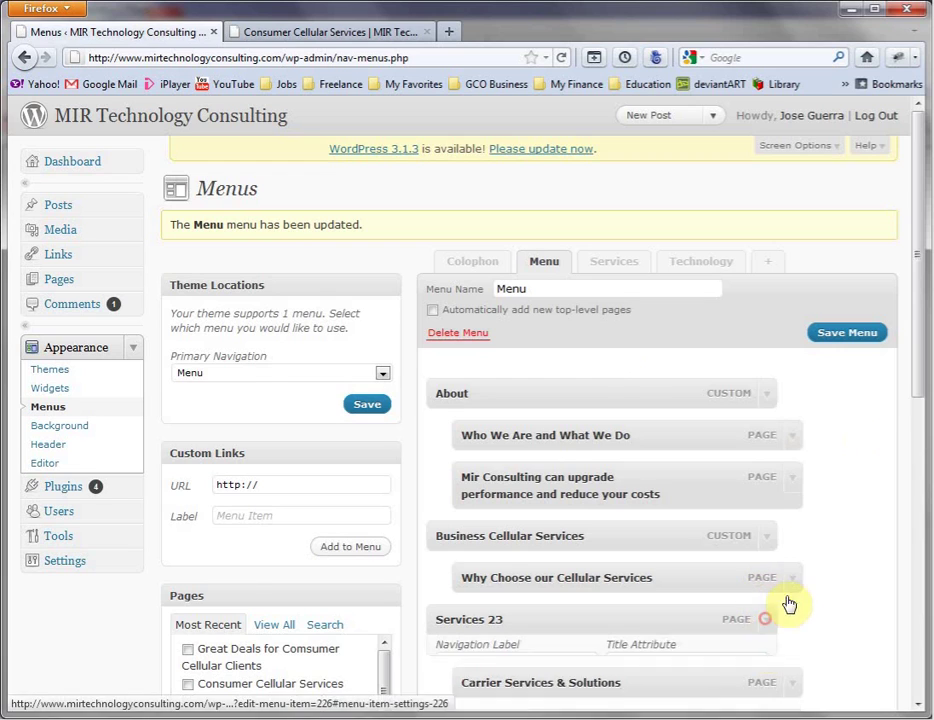
pyautogui.scroll(-2, 740, 500)
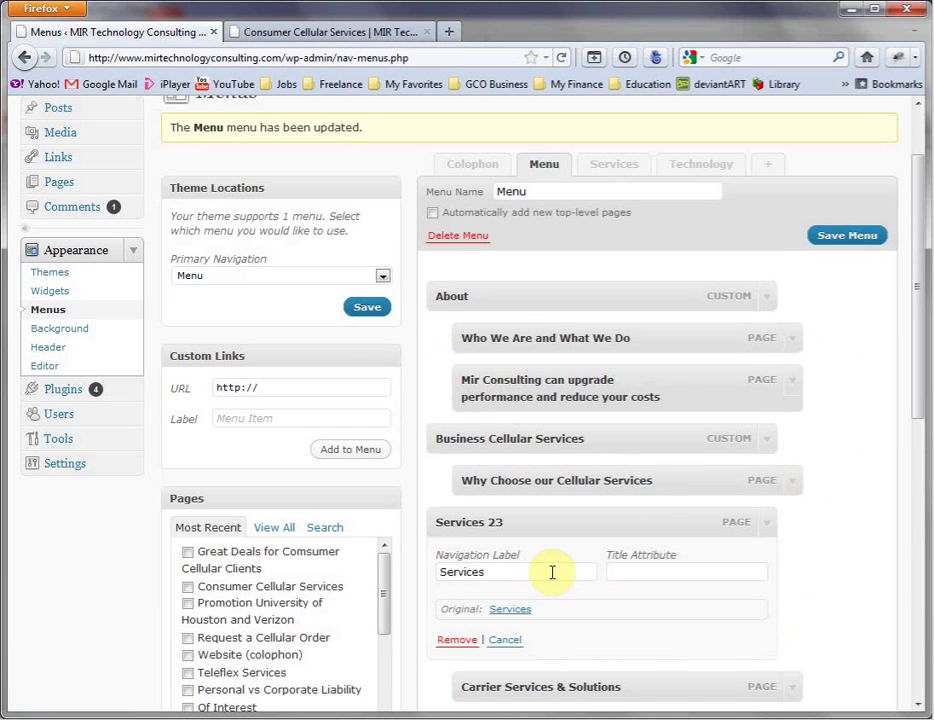
pyautogui.click(830, 236)
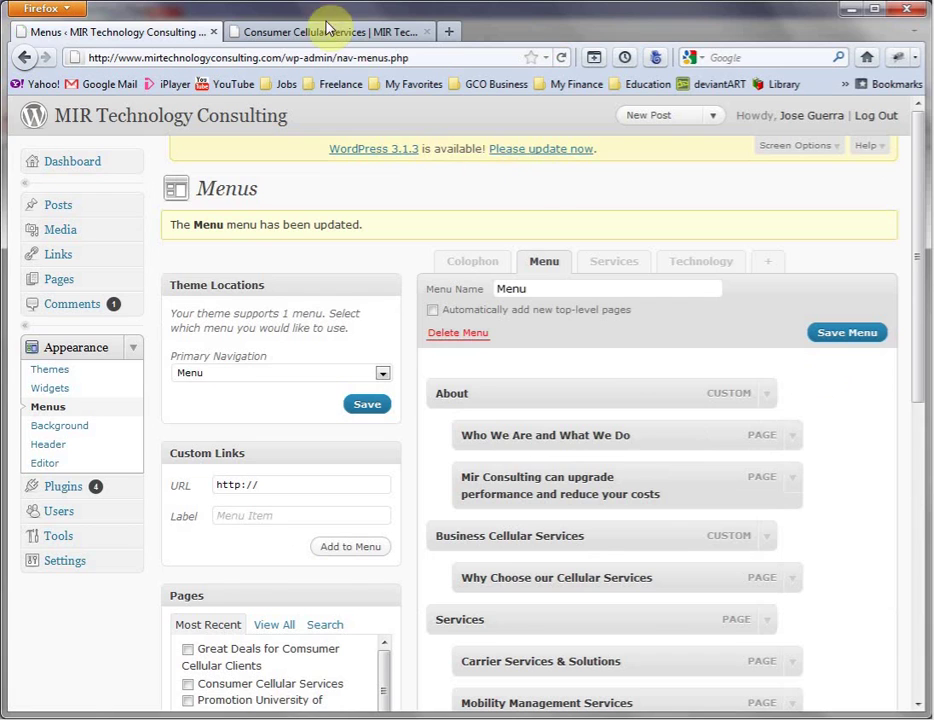
# Reload the live site to verify the 'Services' label, then go back to the menu editor.
pyautogui.click(328, 31)
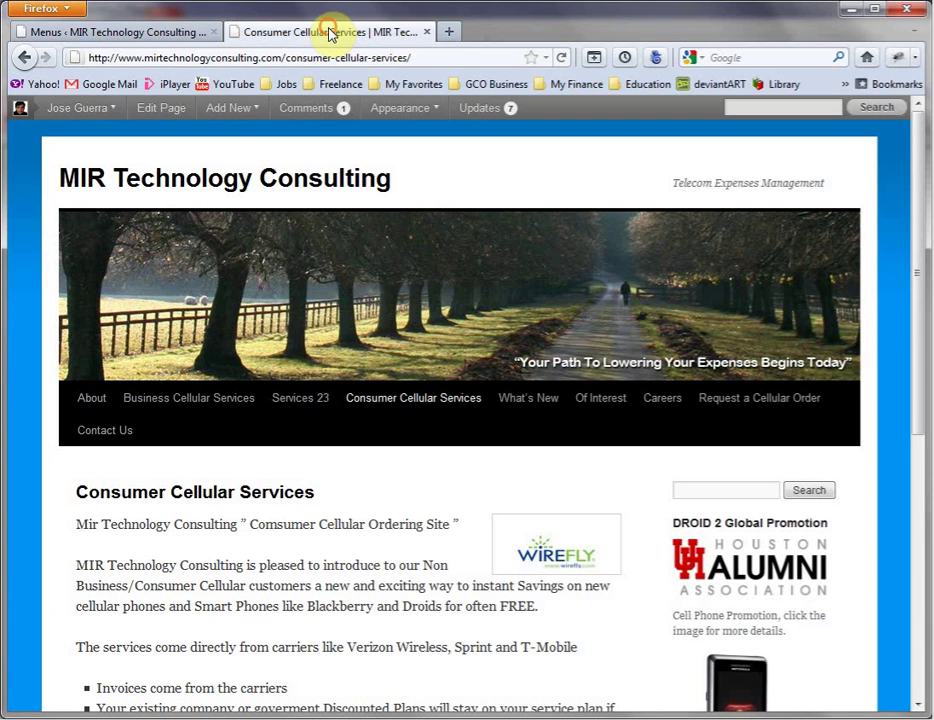
pyautogui.click(559, 60)
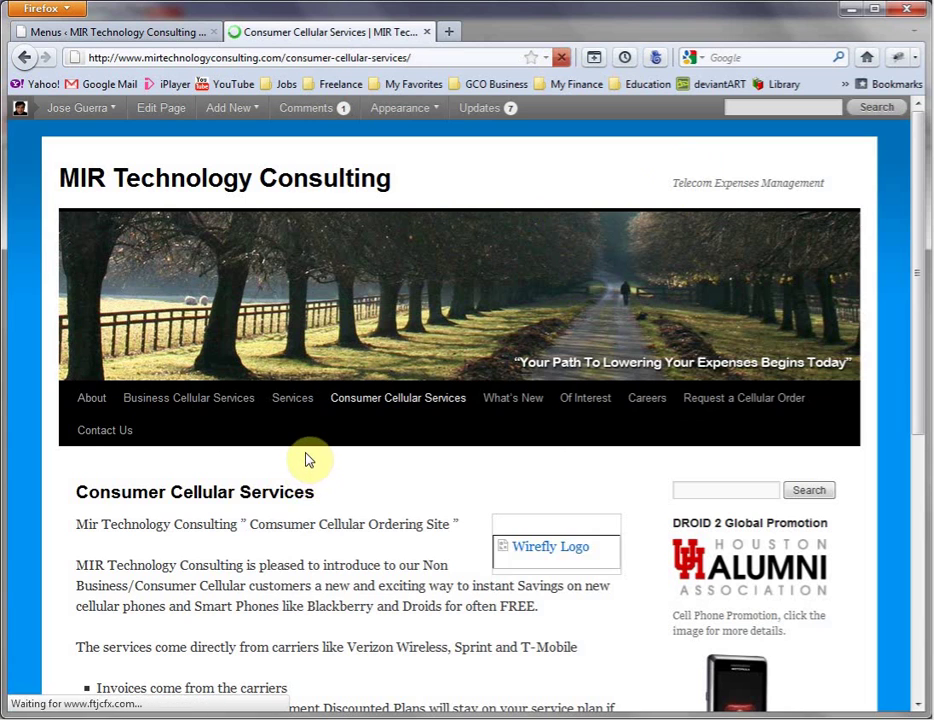
pyautogui.moveTo(298, 416)
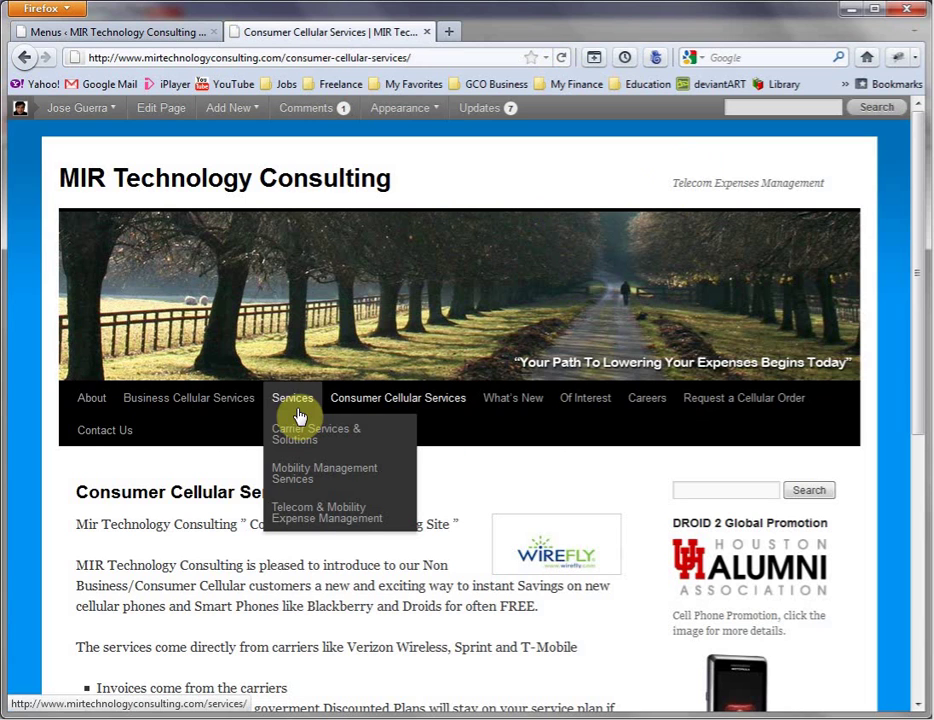
pyautogui.click(140, 40)
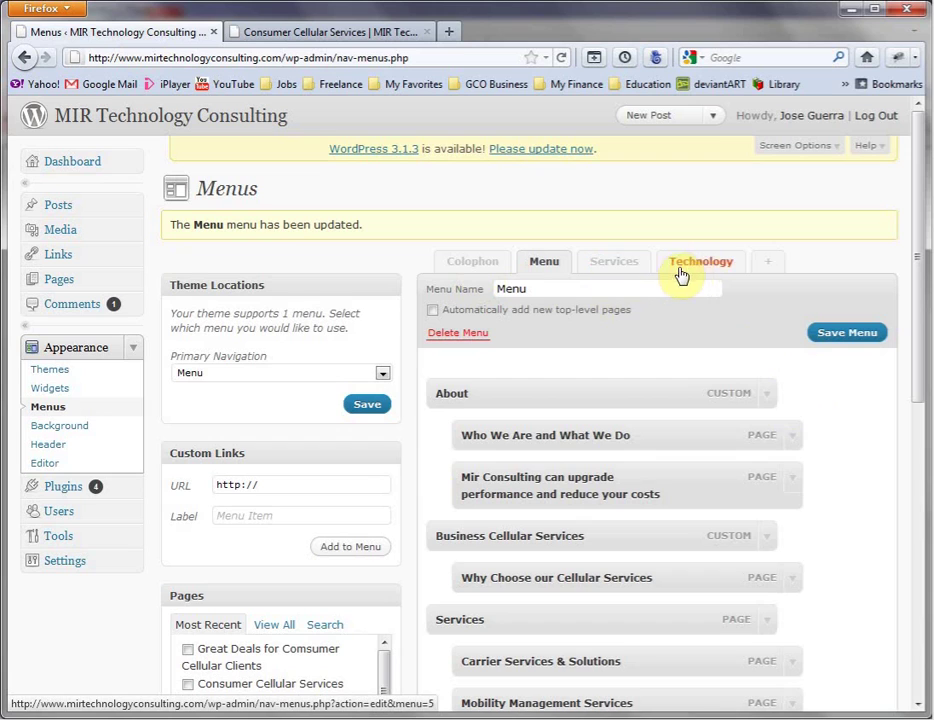
pyautogui.click(472, 263)
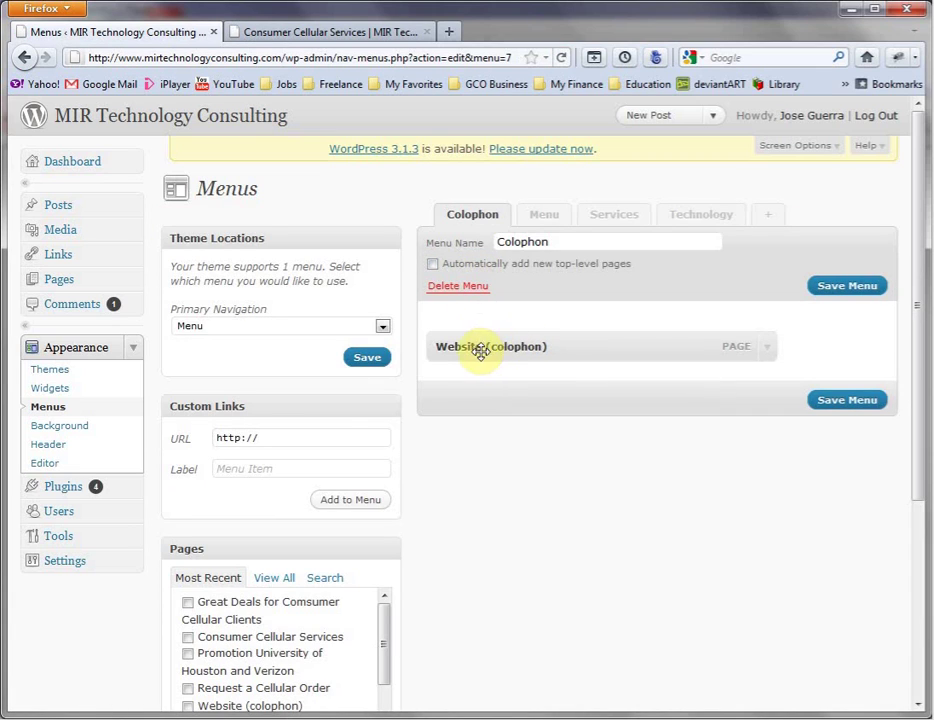
pyautogui.click(621, 220)
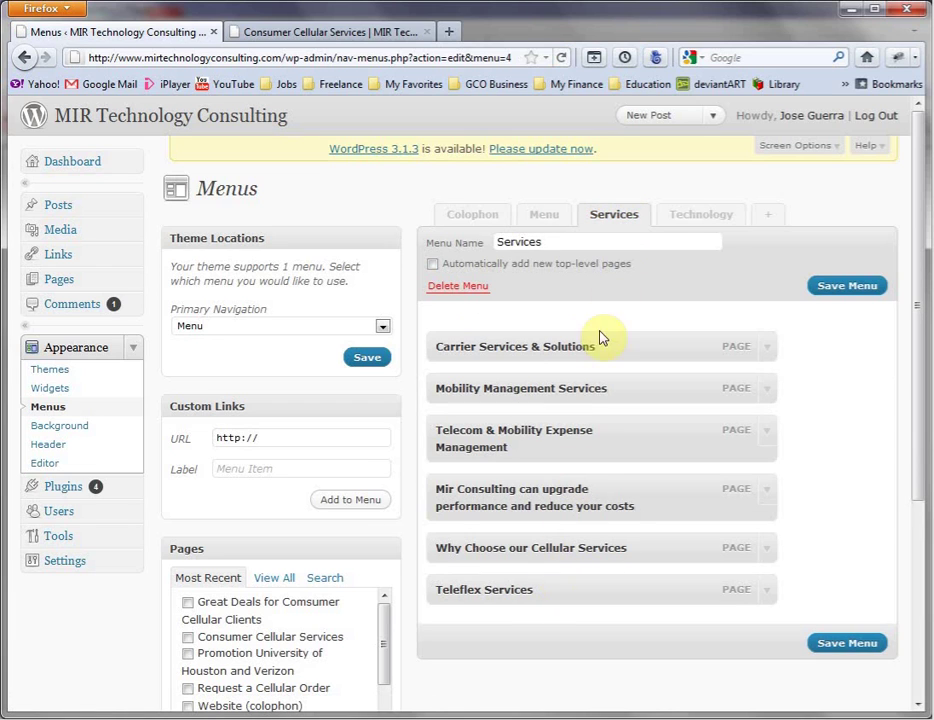
pyautogui.click(717, 216)
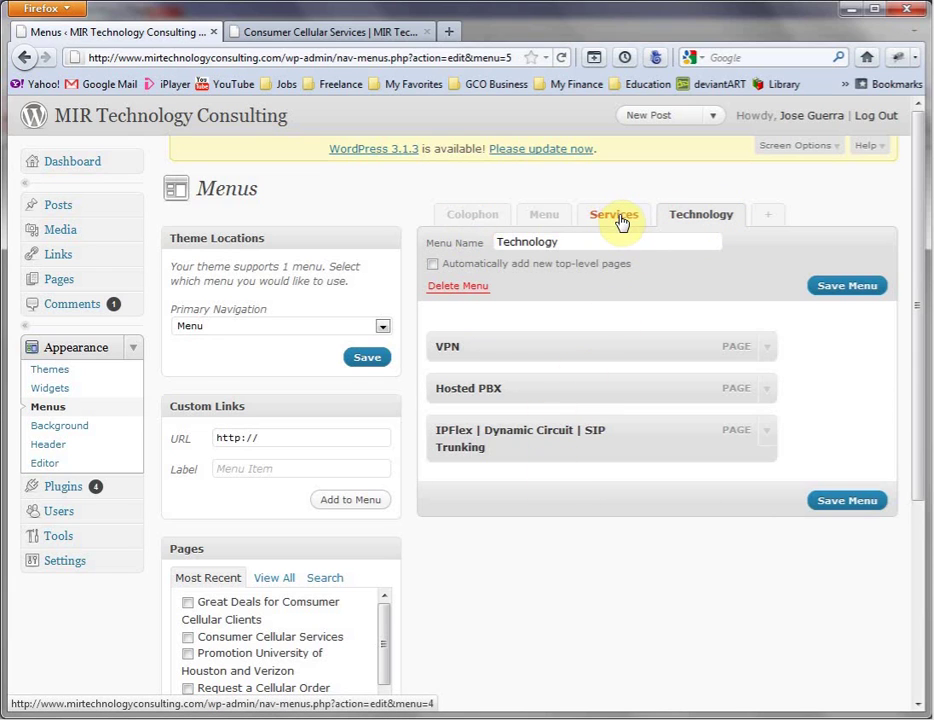
pyautogui.click(545, 216)
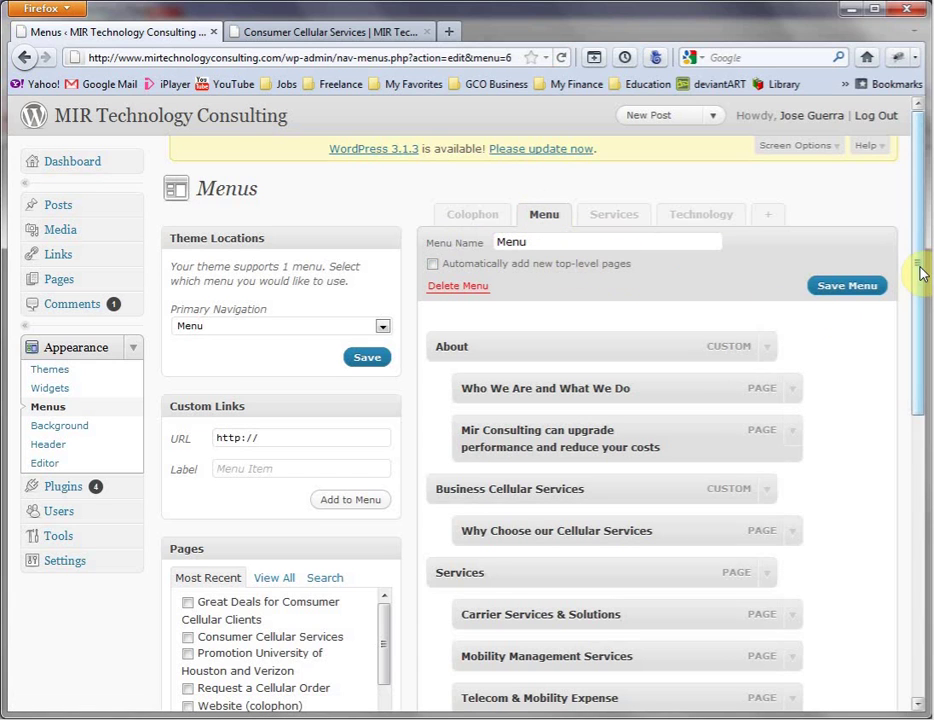
# List all pages in the Pages box, leaving Careers unticked, and scroll down to Teleflex Services.
pyautogui.moveTo(920, 267); pyautogui.dragTo(900, 371)
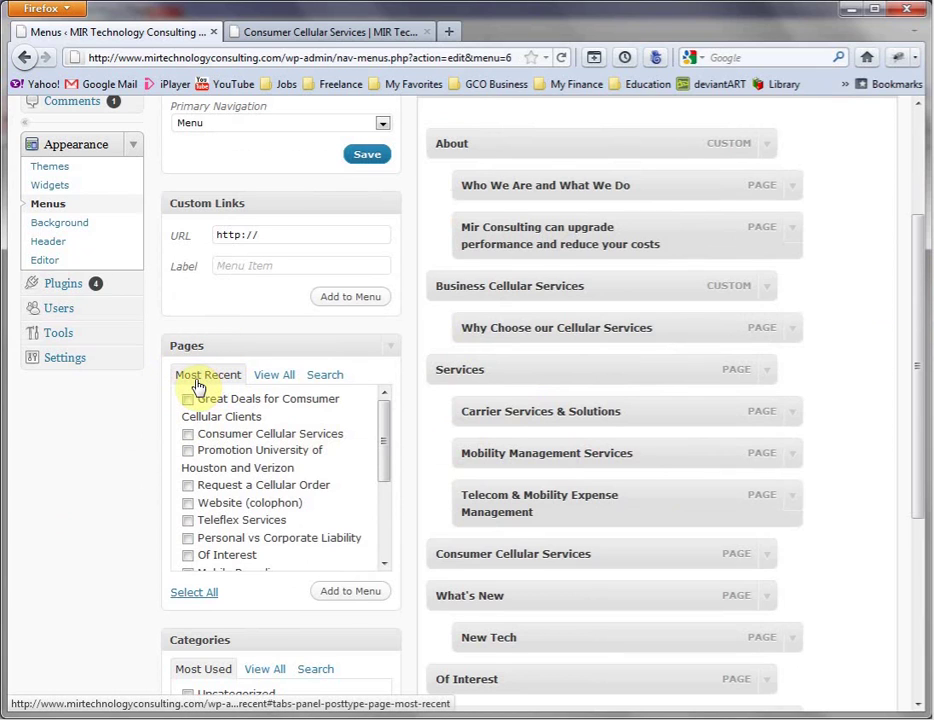
pyautogui.click(272, 378)
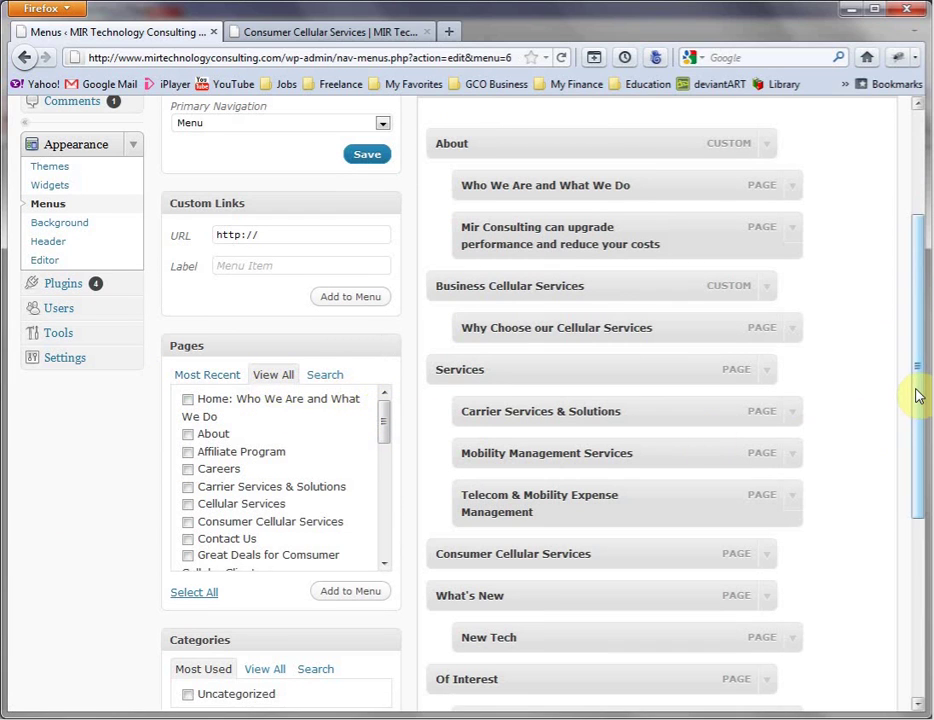
pyautogui.moveTo(919, 392); pyautogui.dragTo(914, 432)
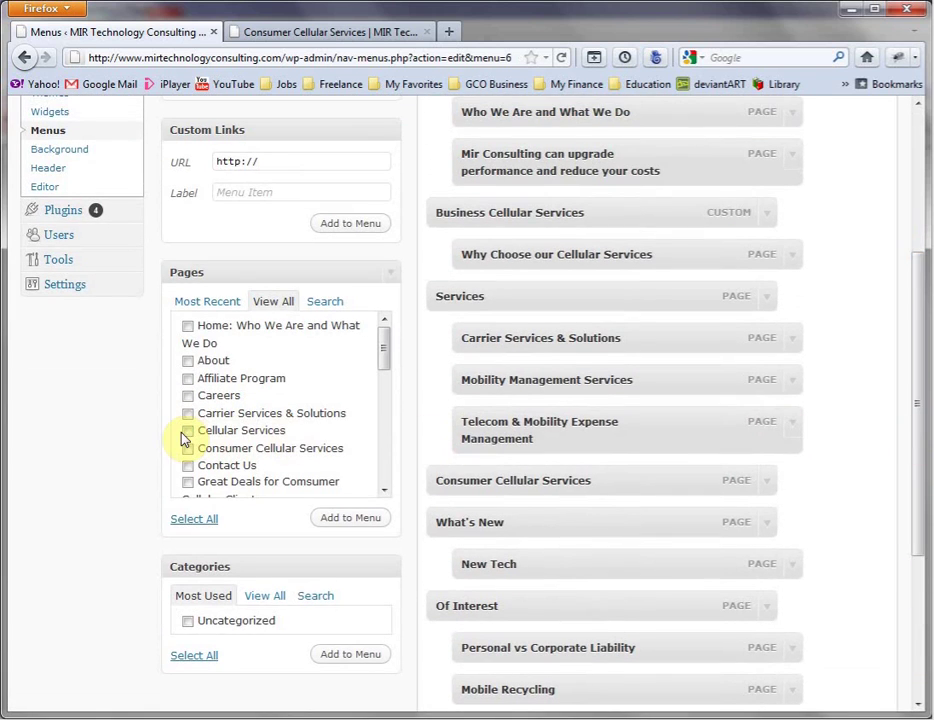
pyautogui.click(189, 398)
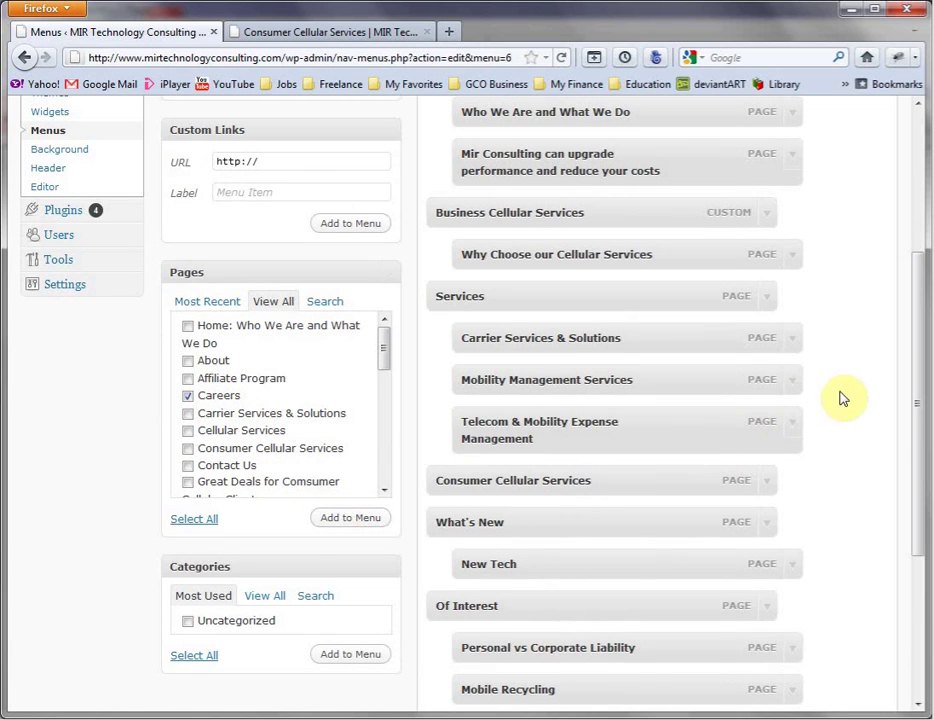
pyautogui.scroll(-5, 572, 514)
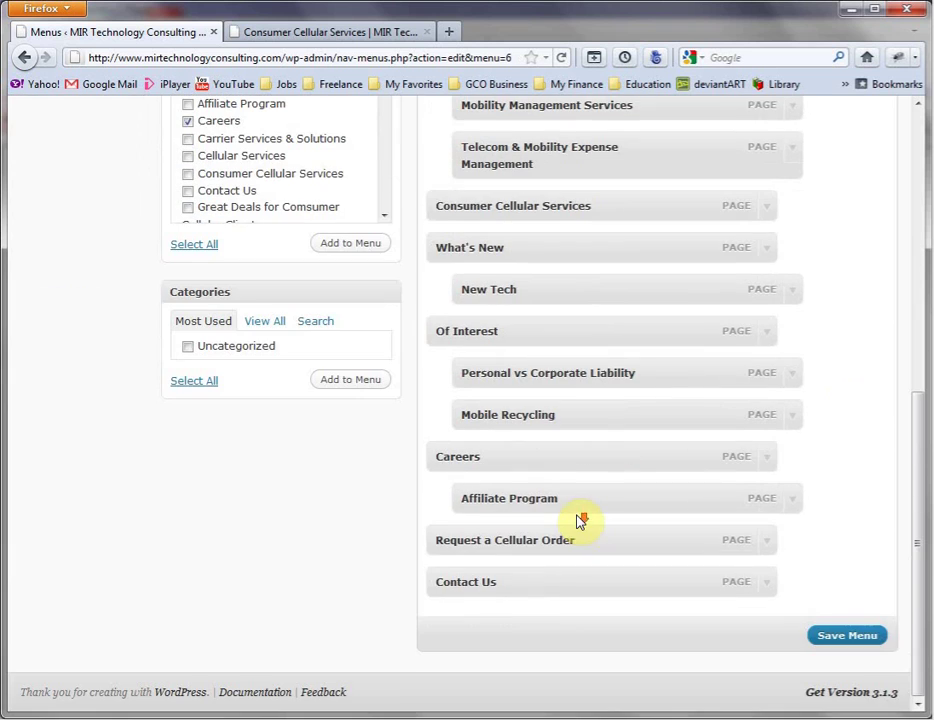
pyautogui.scroll(3, 471, 461)
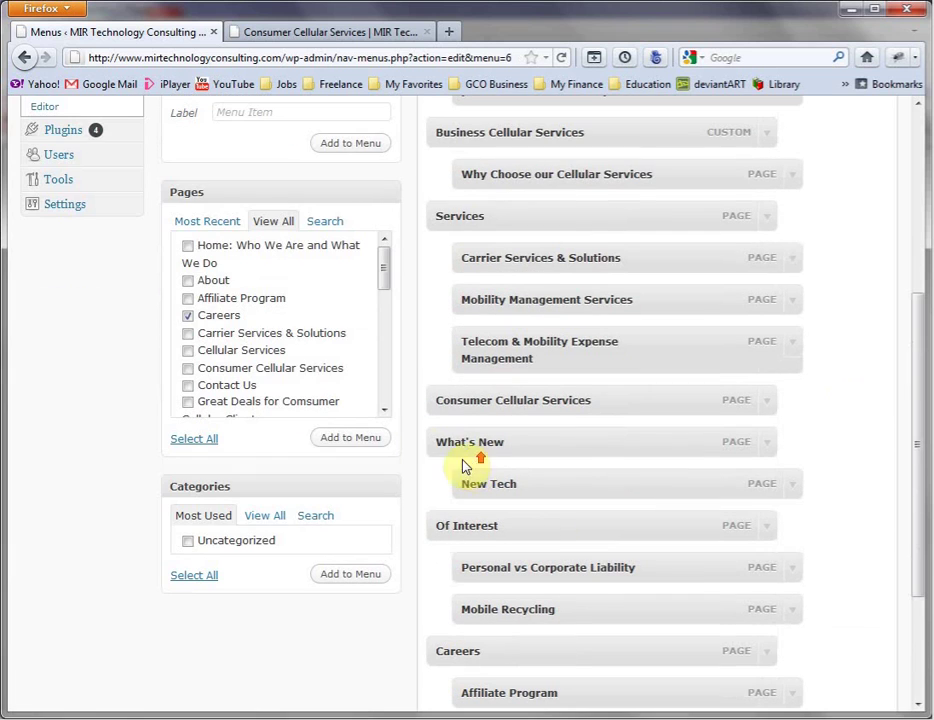
pyautogui.click(187, 315)
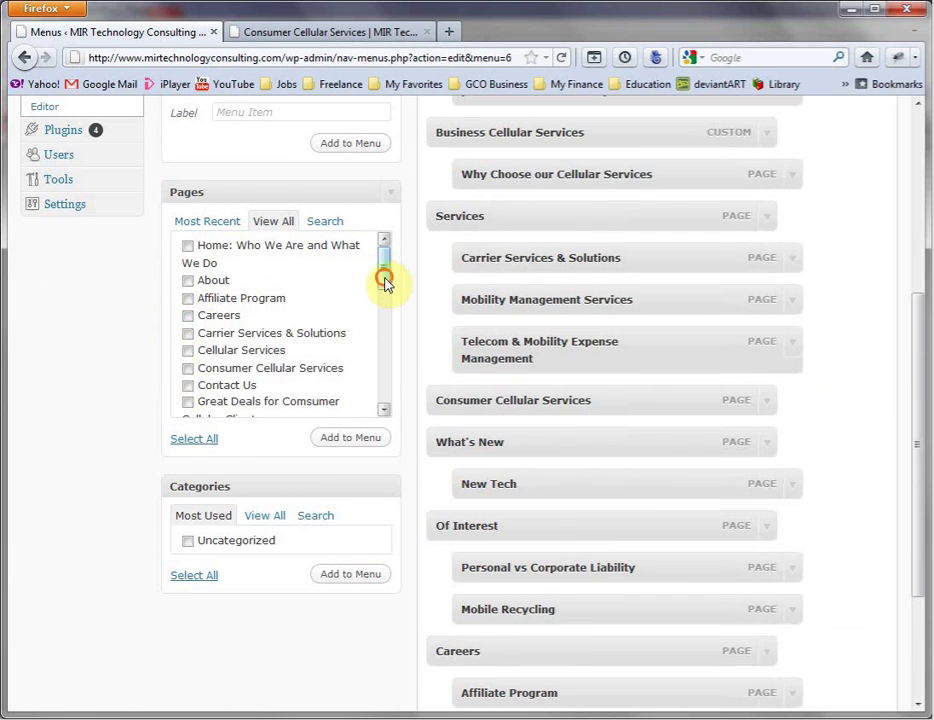
pyautogui.moveTo(383, 277); pyautogui.dragTo(388, 305)
pyautogui.moveTo(387, 312); pyautogui.dragTo(381, 360)
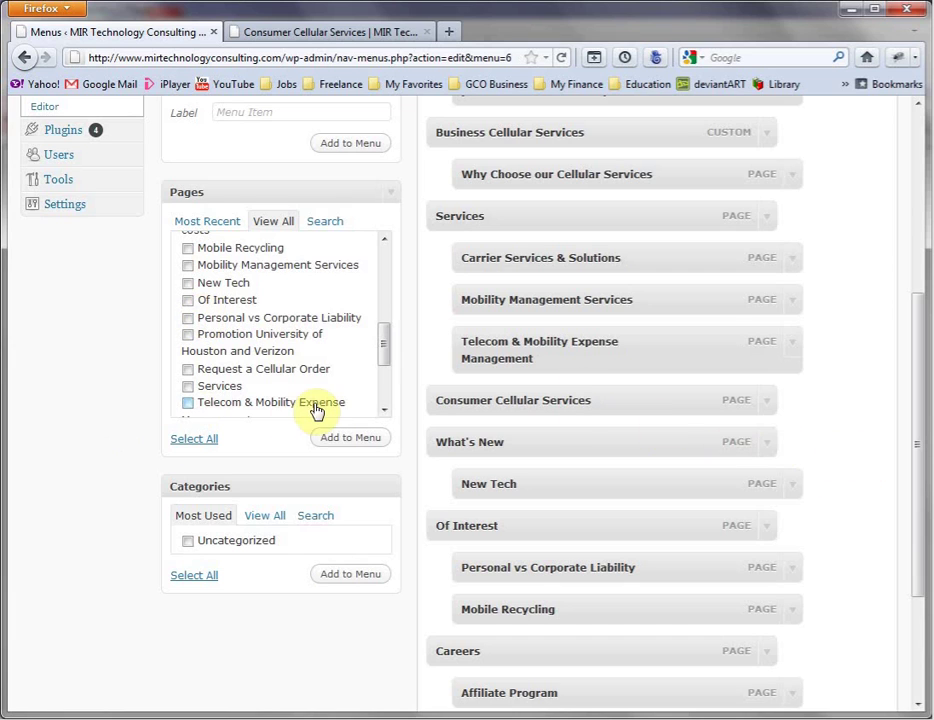
pyautogui.scroll(-5, 316, 410)
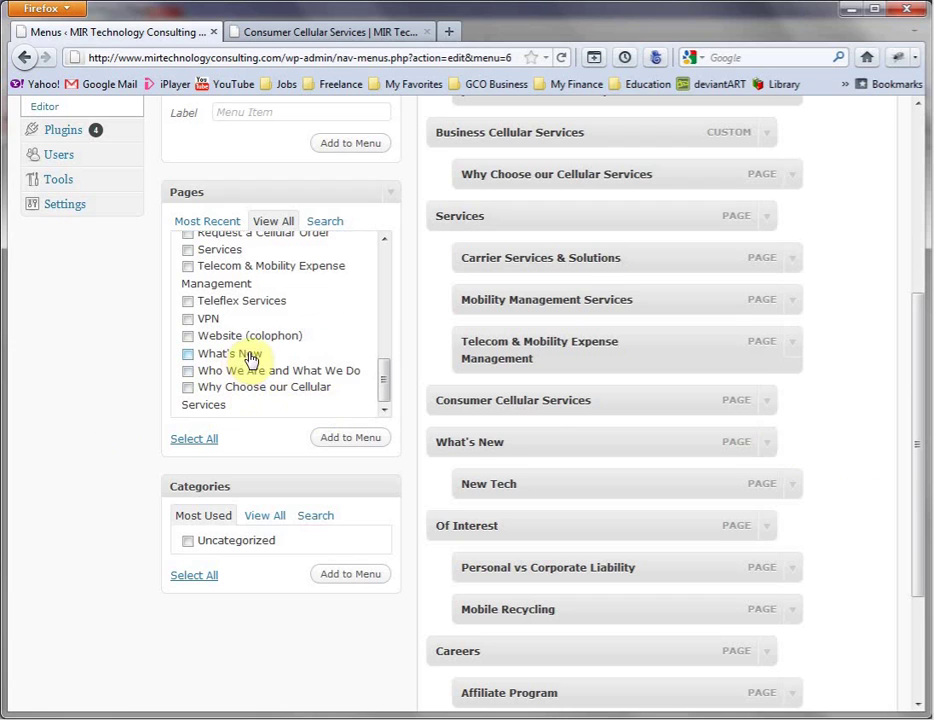
# Tick Teleflex Services in Pages, then check the live site's nested About submenus.
pyautogui.click(188, 302)
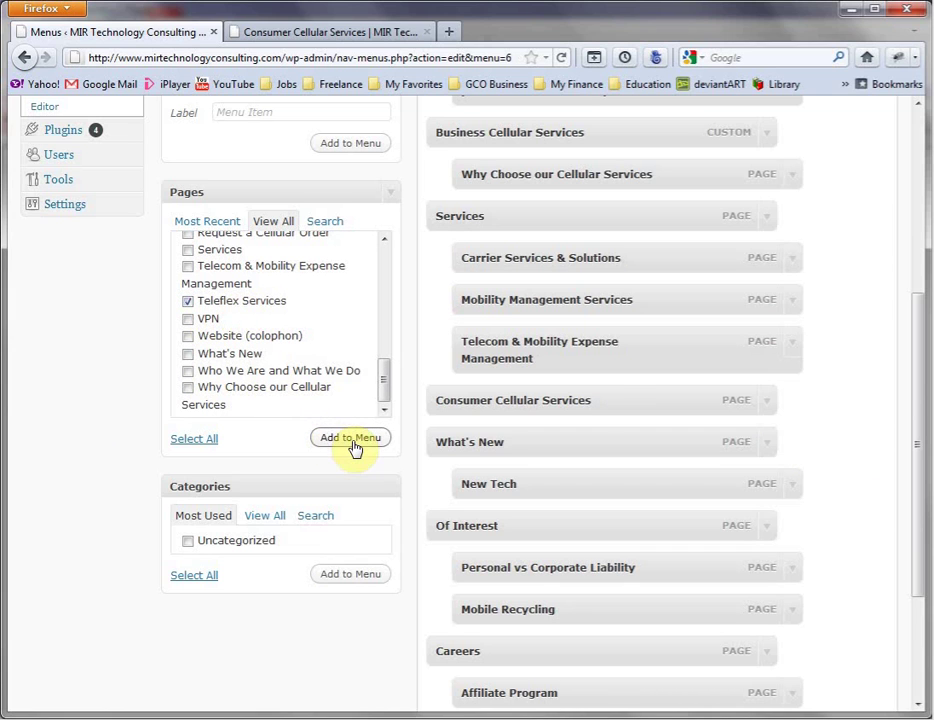
pyautogui.moveTo(919, 396); pyautogui.dragTo(922, 512)
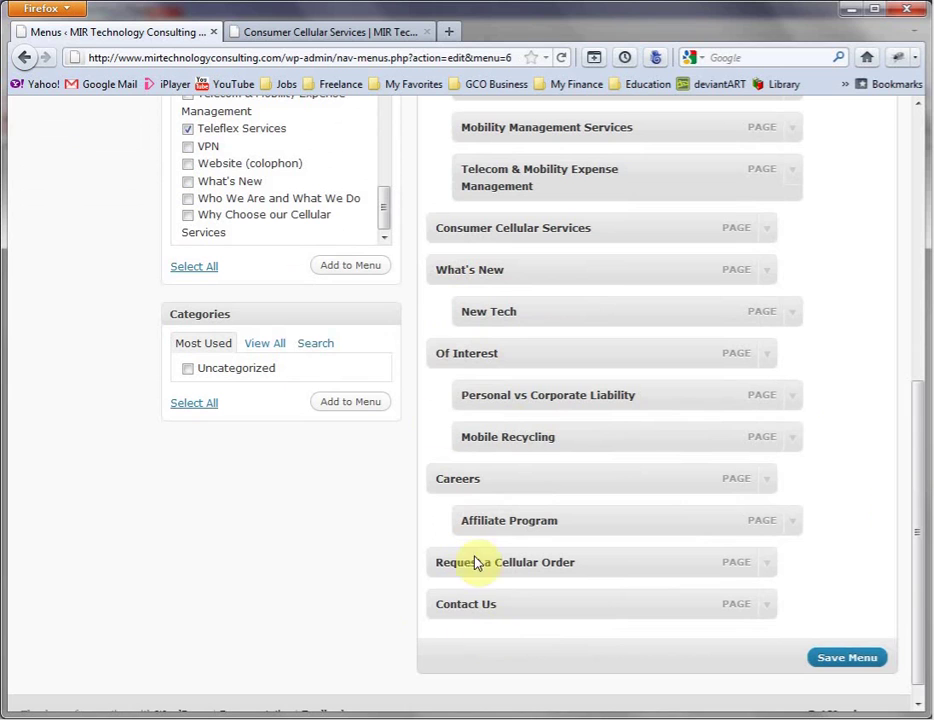
pyautogui.scroll(7, 855, 451)
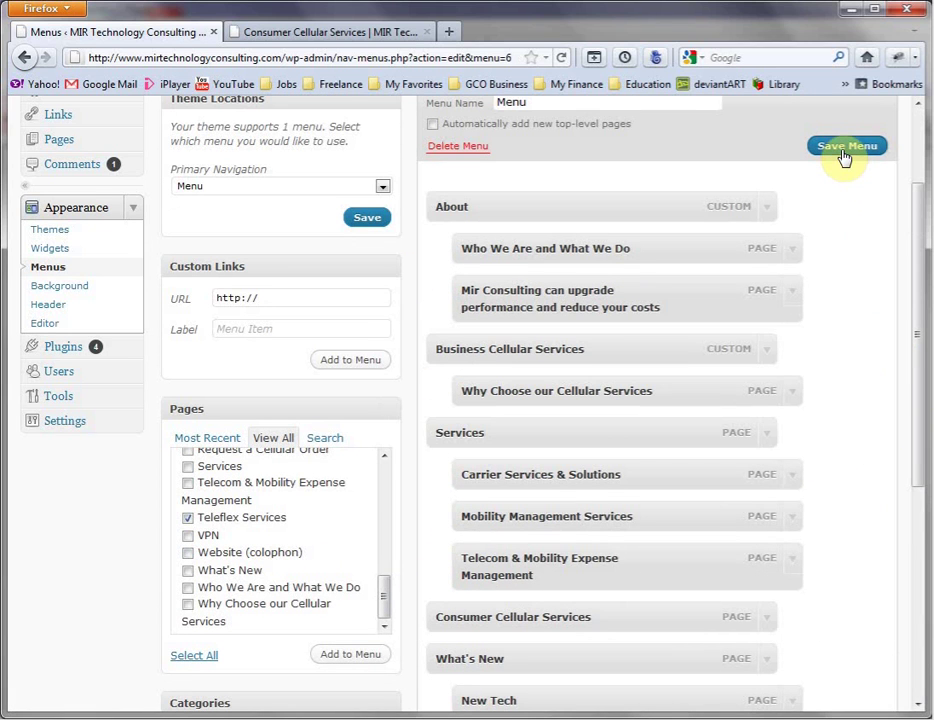
pyautogui.click(309, 35)
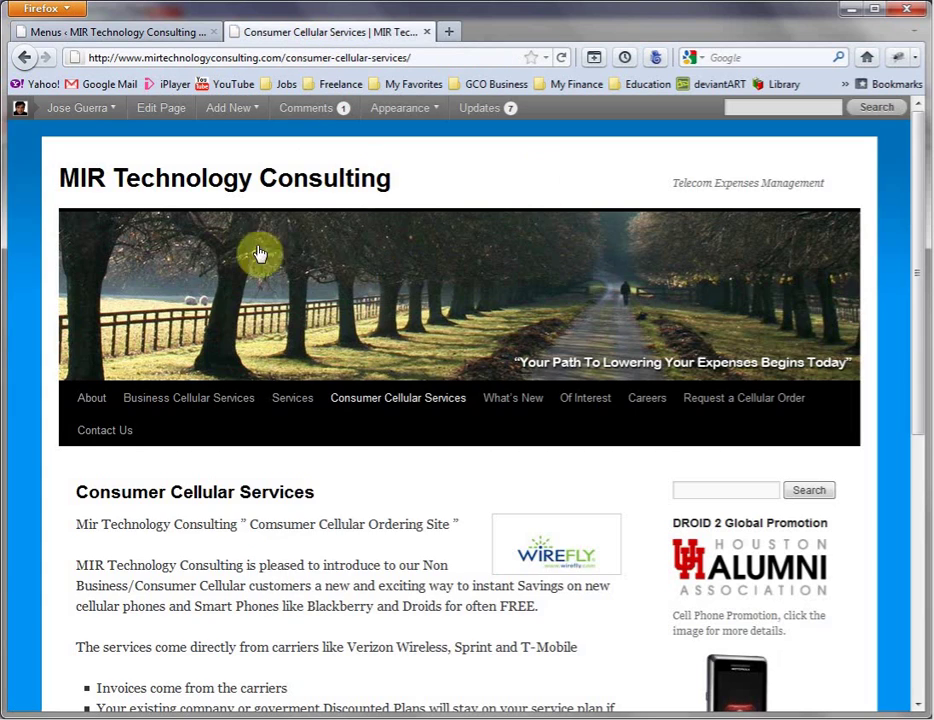
pyautogui.moveTo(188, 409)
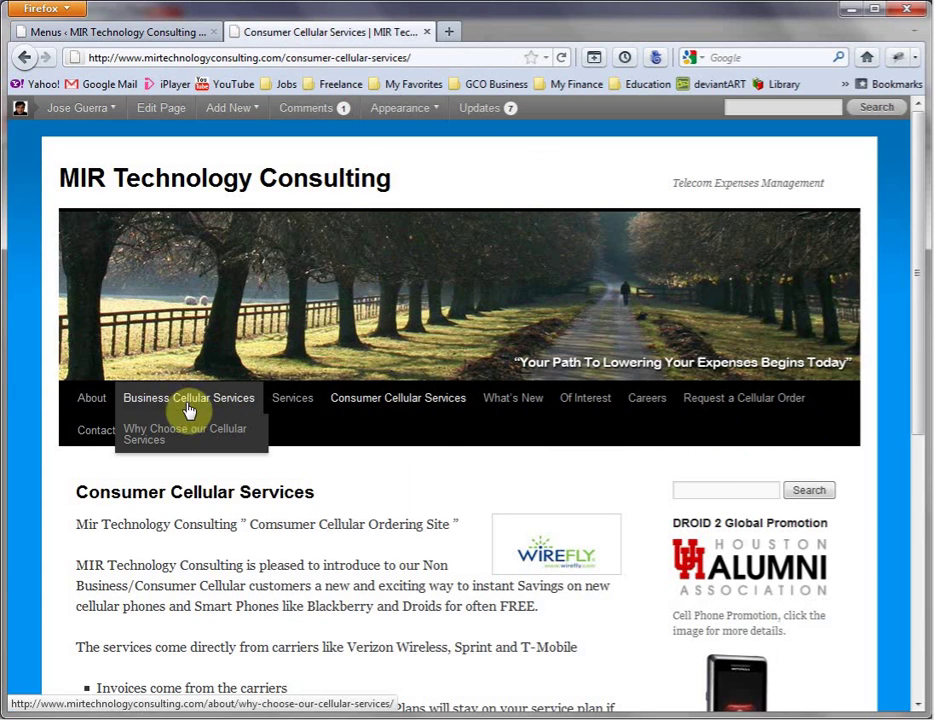